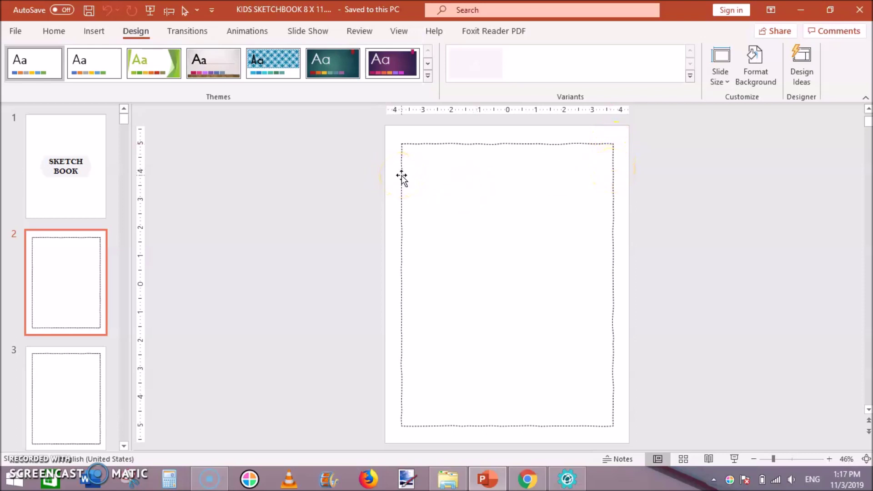
# - Review the finished sketchbook's SKETCH BOOK title slide and dashed-border page
pyautogui.click(61, 160)
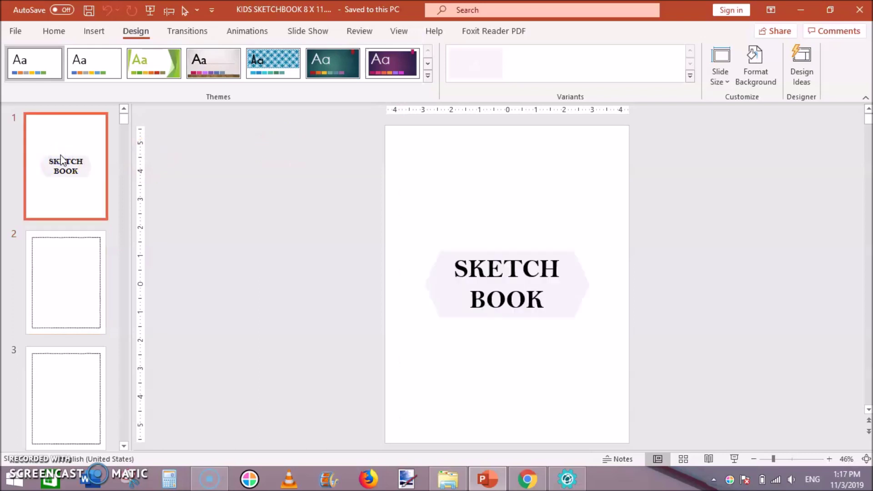
pyautogui.click(80, 285)
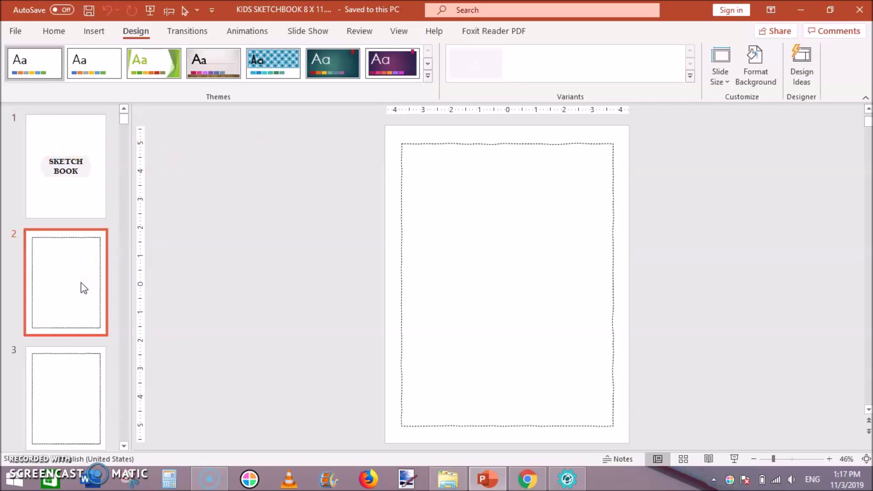
pyautogui.click(199, 253)
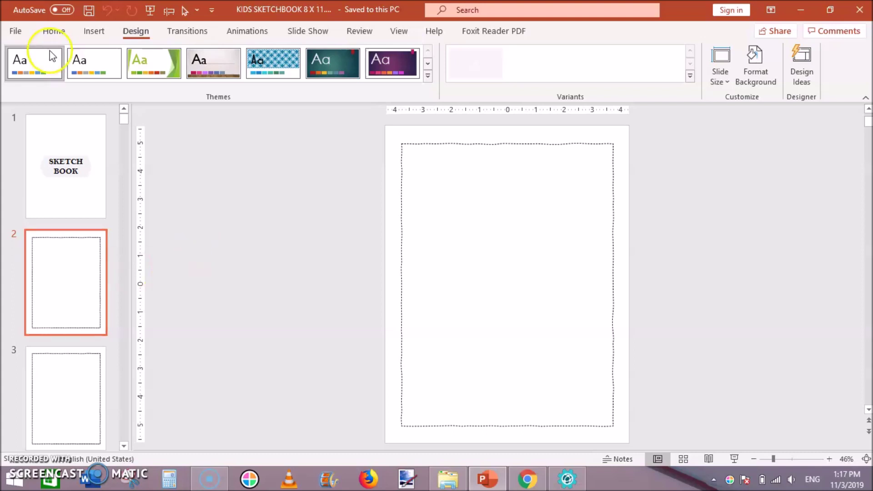
# - Create a new blank presentation and delete its title and subtitle placeholders
pyautogui.click(15, 32)
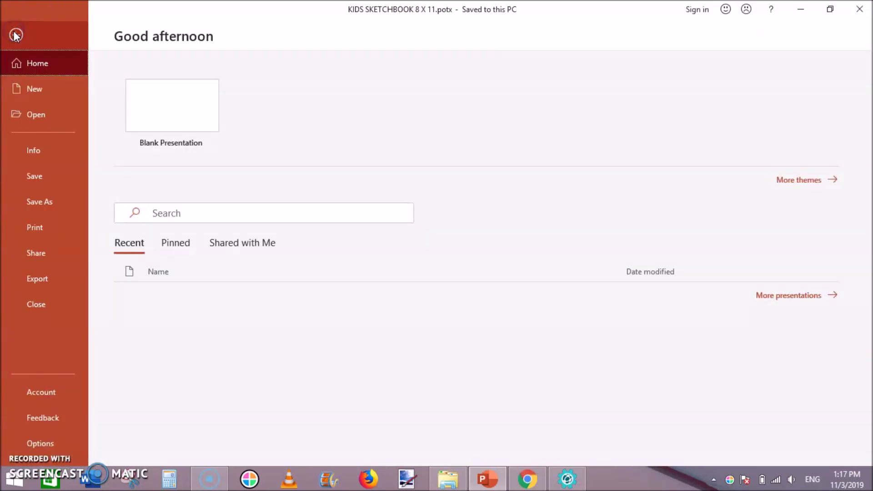
pyautogui.click(164, 101)
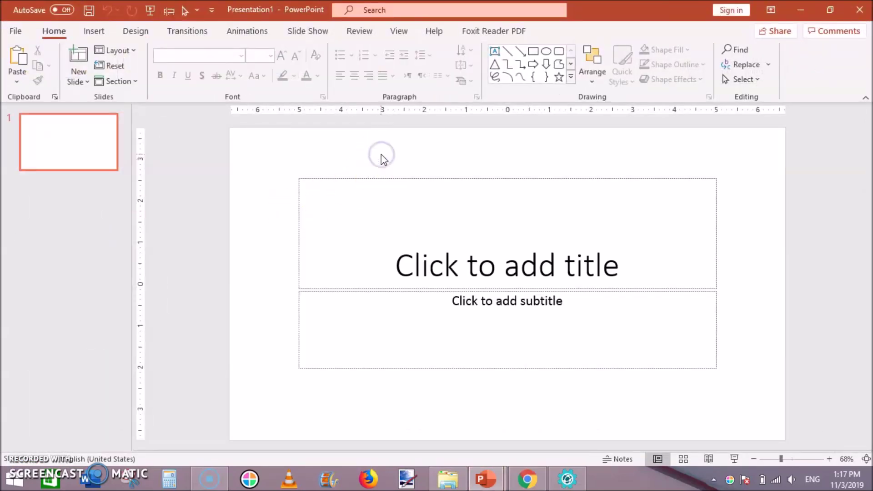
pyautogui.hotkey('ctrl', 'a')
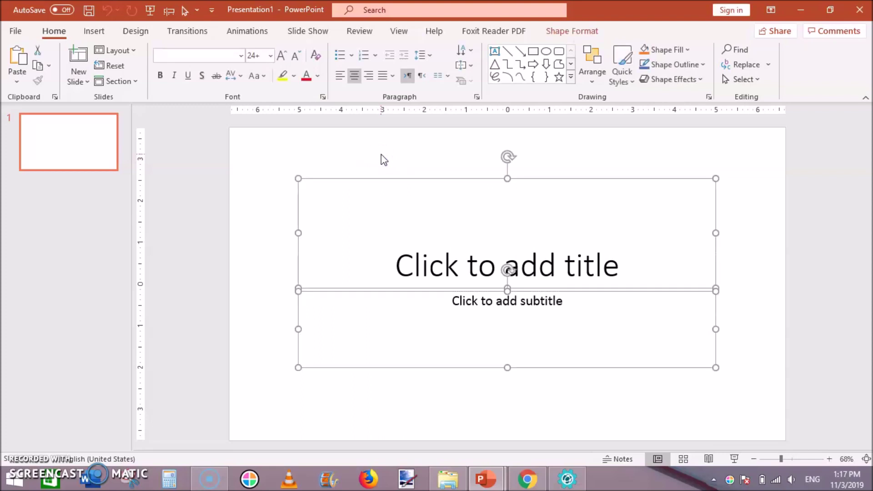
pyautogui.press('Delete')
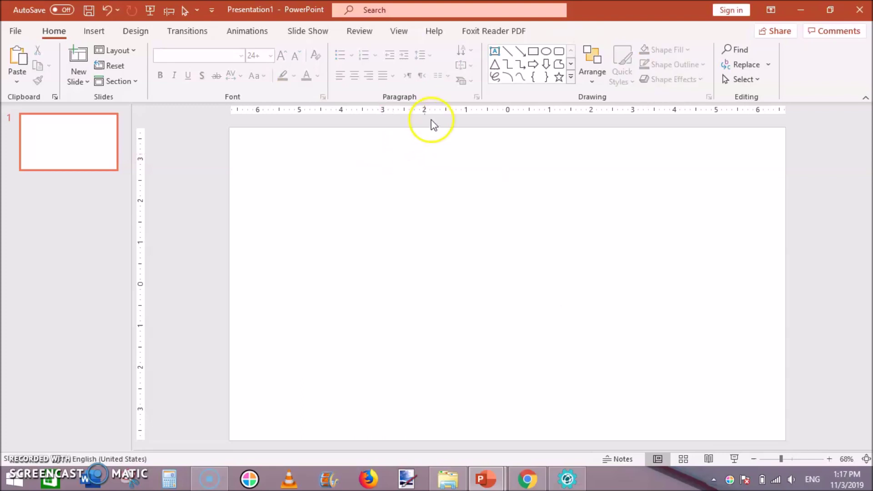
pyautogui.click(136, 32)
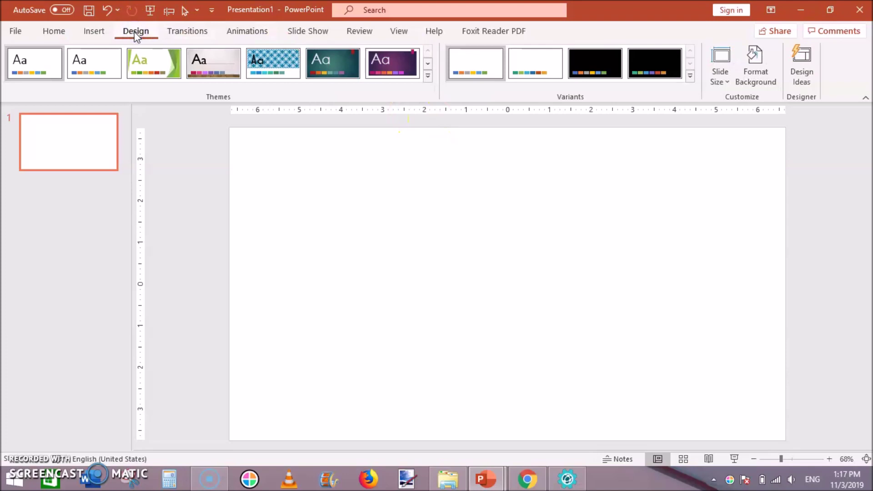
# - Set a custom 8.625 × 11.25 inch portrait slide size, choosing Ensure Fit
pyautogui.click(725, 76)
pyautogui.click(756, 163)
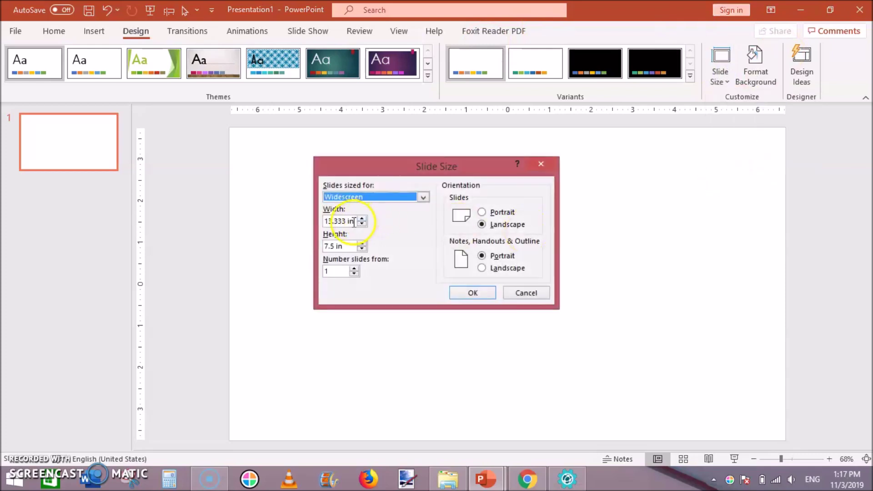
pyautogui.click(352, 221)
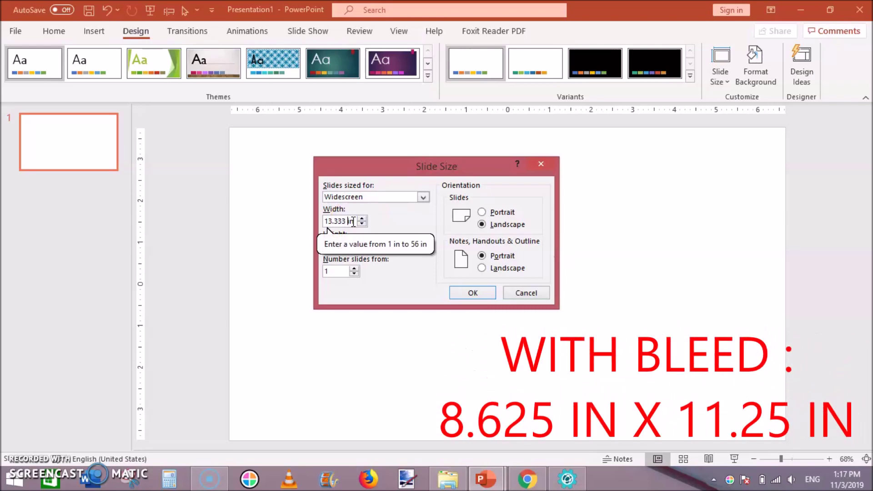
pyautogui.press('BackSpace')
pyautogui.press('BackSpace')
pyautogui.press('BackSpace')
pyautogui.press('BackSpace')
pyautogui.press('BackSpace')
pyautogui.press('BackSpace')
pyautogui.press('BackSpace')
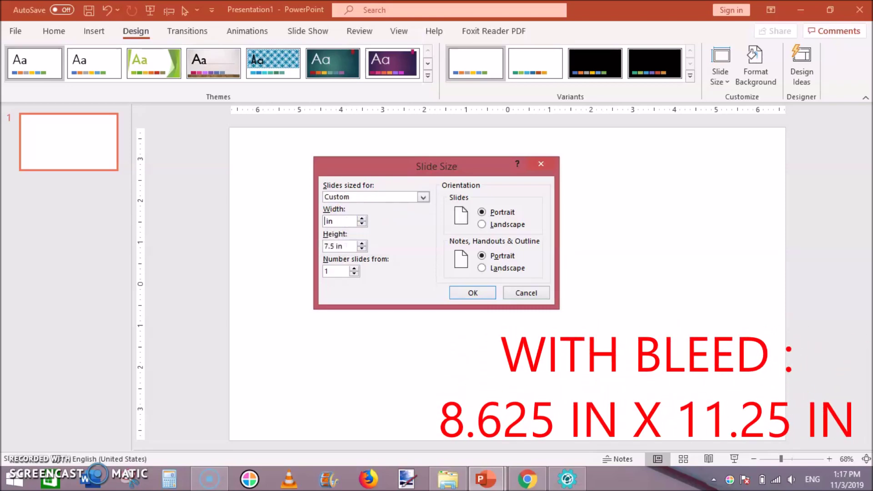
pyautogui.write('8 ')
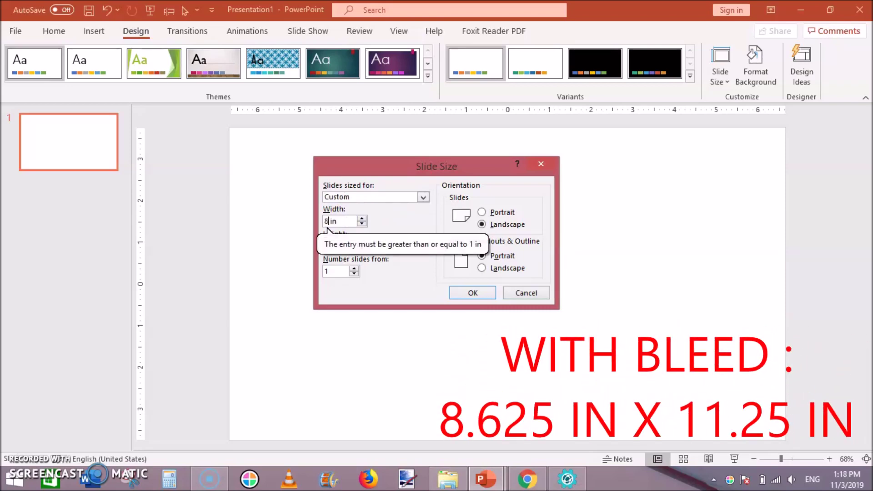
pyautogui.write('.')
pyautogui.write('62')
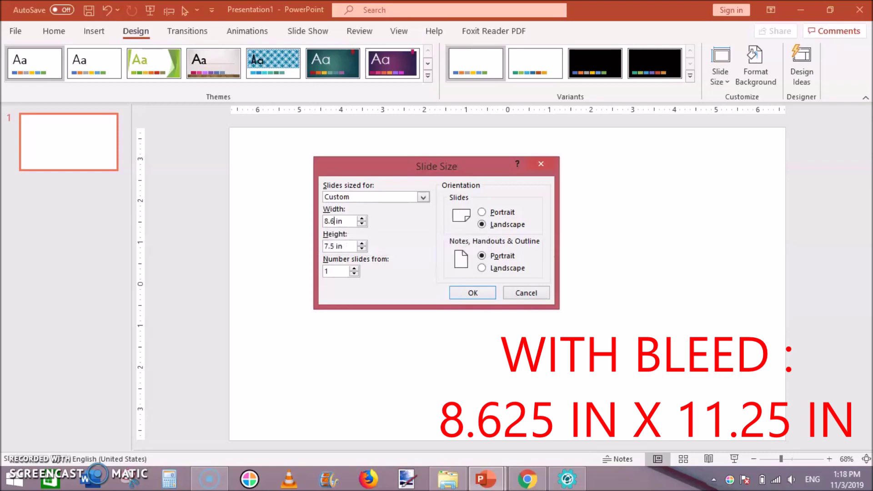
pyautogui.write('5')
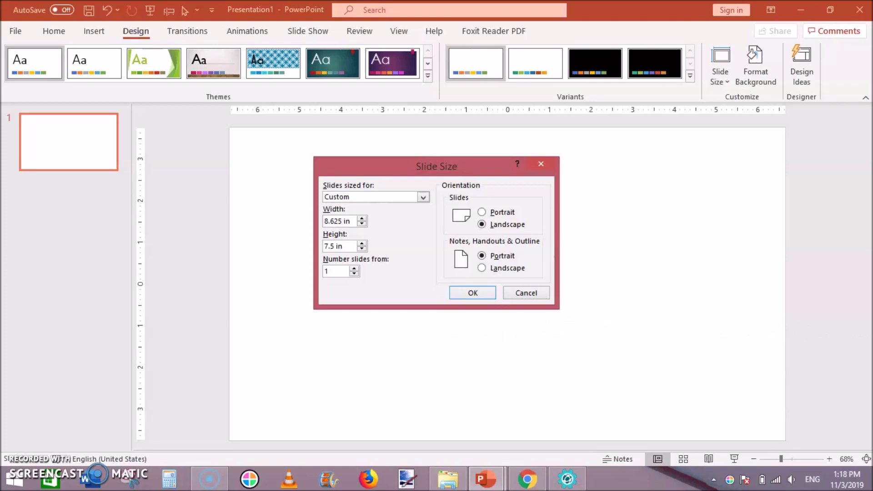
pyautogui.click(333, 246)
pyautogui.press('BackSpace')
pyautogui.press('BackSpace')
pyautogui.press('BackSpace')
pyautogui.click(385, 268)
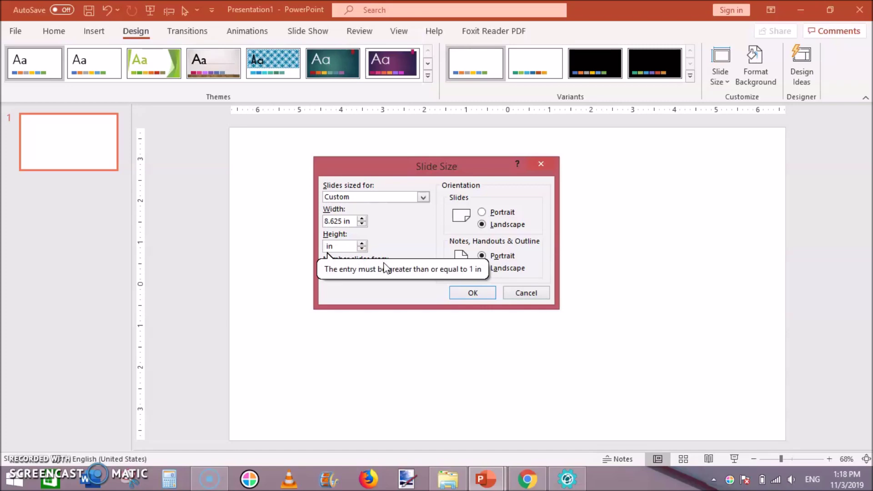
pyautogui.write('11.2 ')
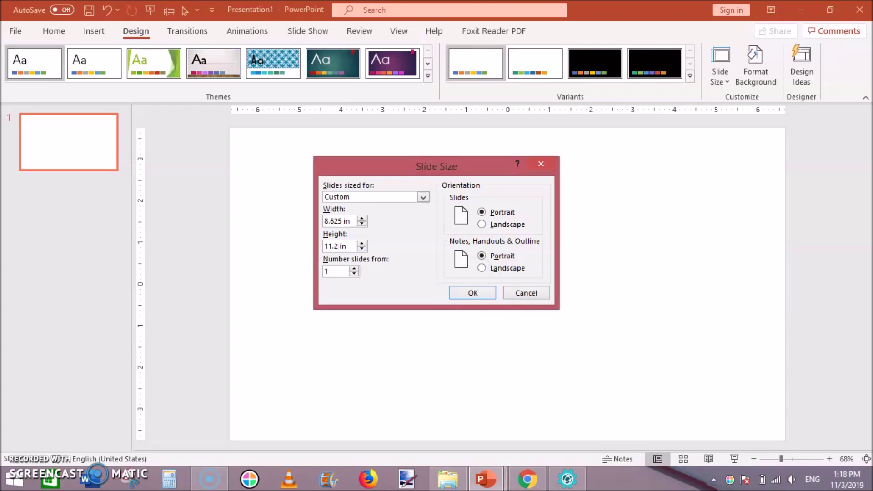
pyautogui.write('5')
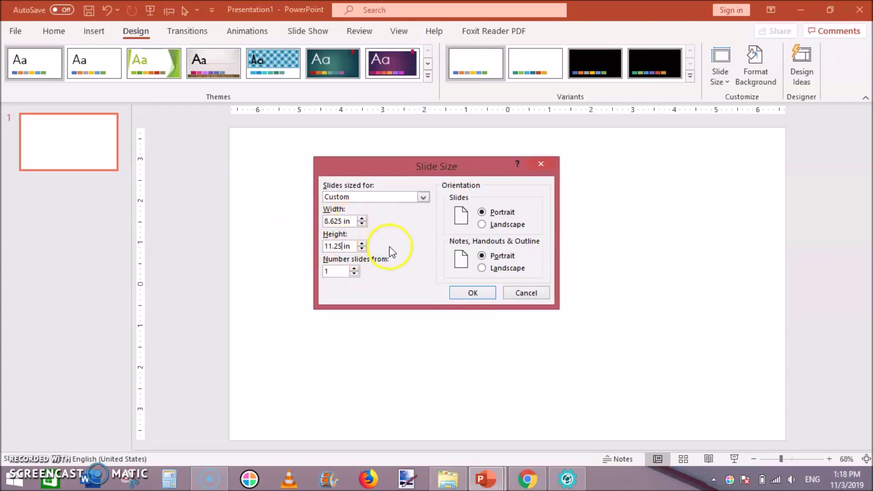
pyautogui.click(481, 292)
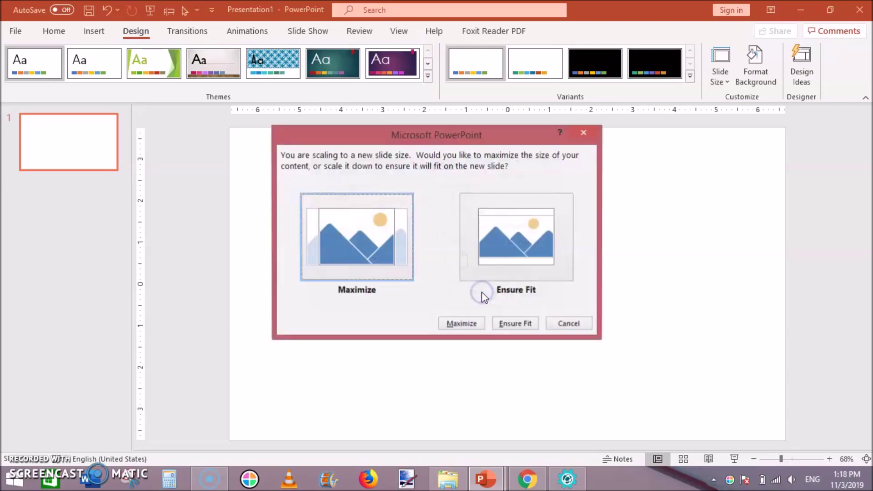
pyautogui.click(520, 323)
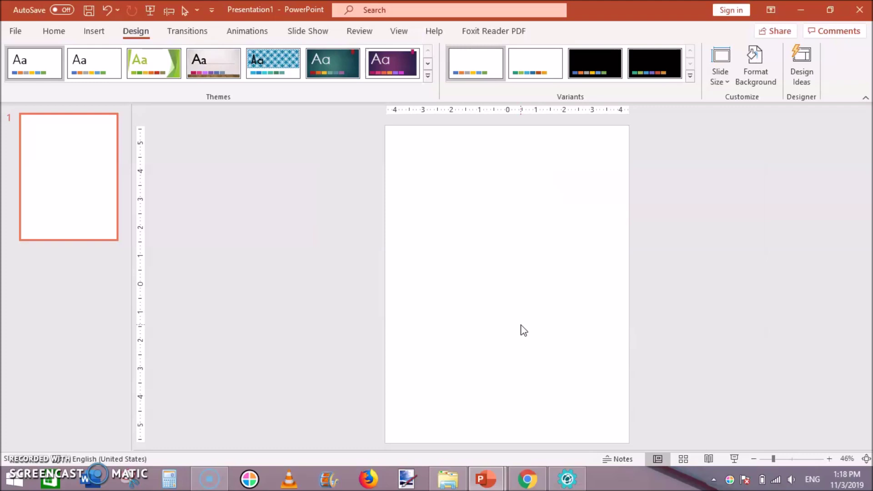
# - Draw a large rectangle from the Shapes gallery across most of the slide
pyautogui.click(253, 237)
pyautogui.click(314, 177)
pyautogui.click(294, 201)
pyautogui.click(95, 32)
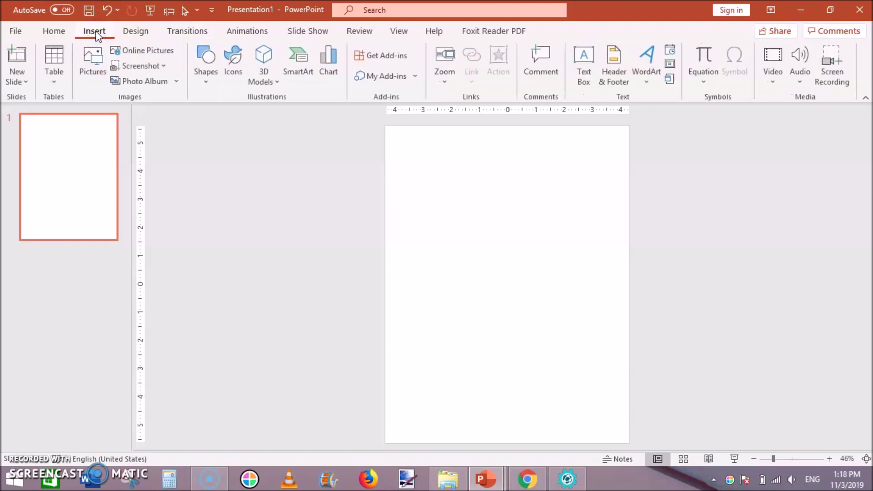
pyautogui.click(204, 83)
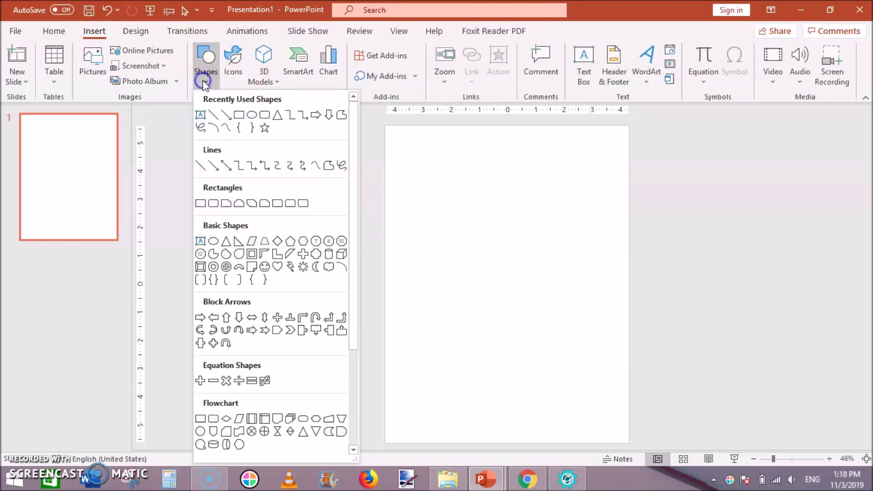
pyautogui.click(241, 114)
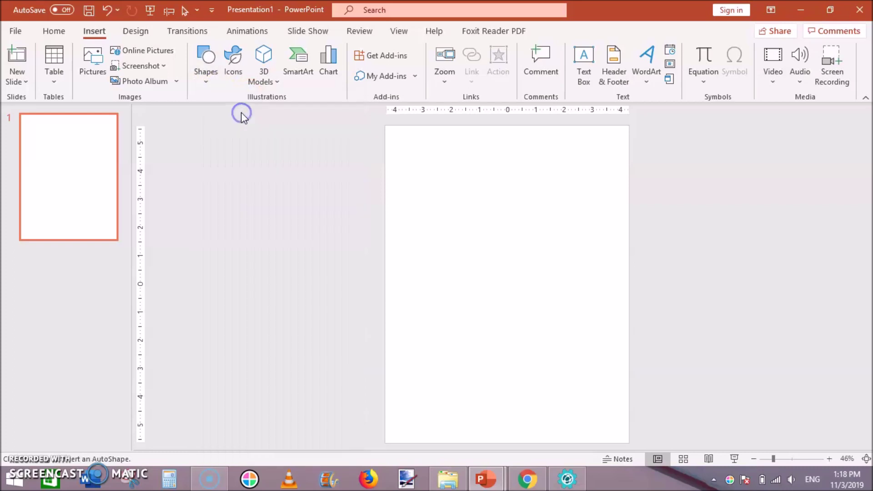
pyautogui.moveTo(401, 140); pyautogui.dragTo(611, 432)
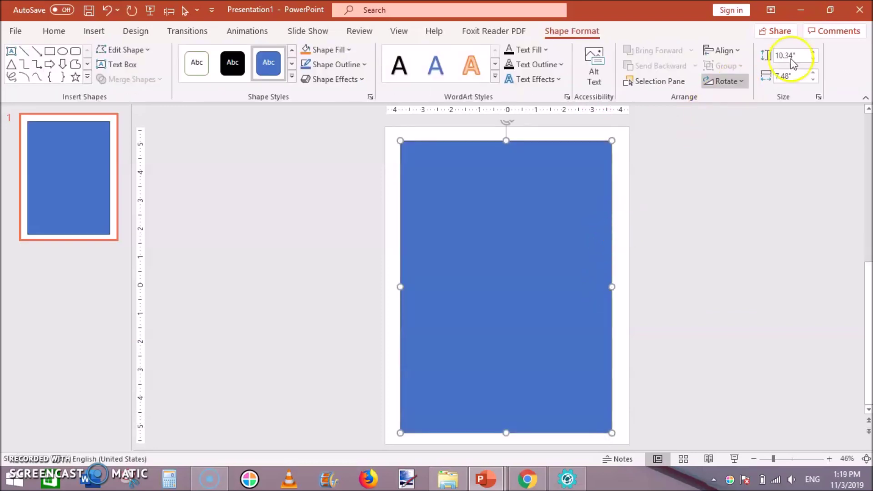
# - Resize the rectangle to 10.25 × 7.5 inches
pyautogui.click(815, 58)
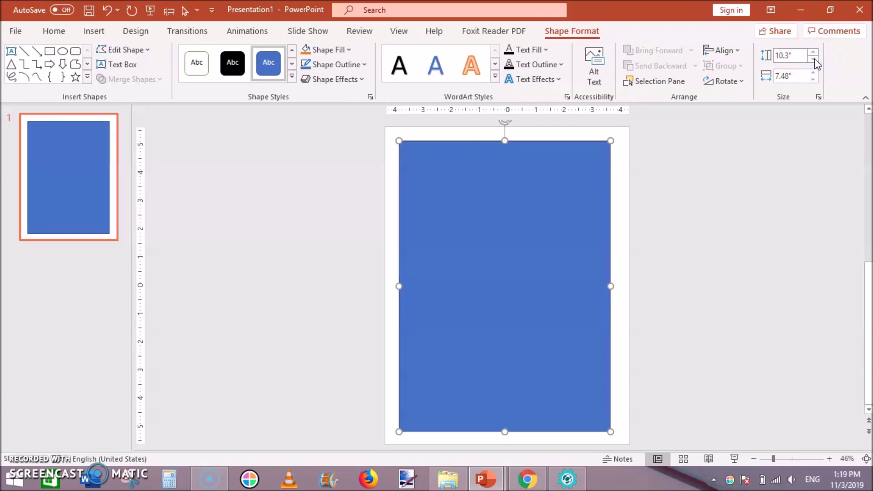
pyautogui.click(794, 55)
pyautogui.write('25')
pyautogui.click(800, 74)
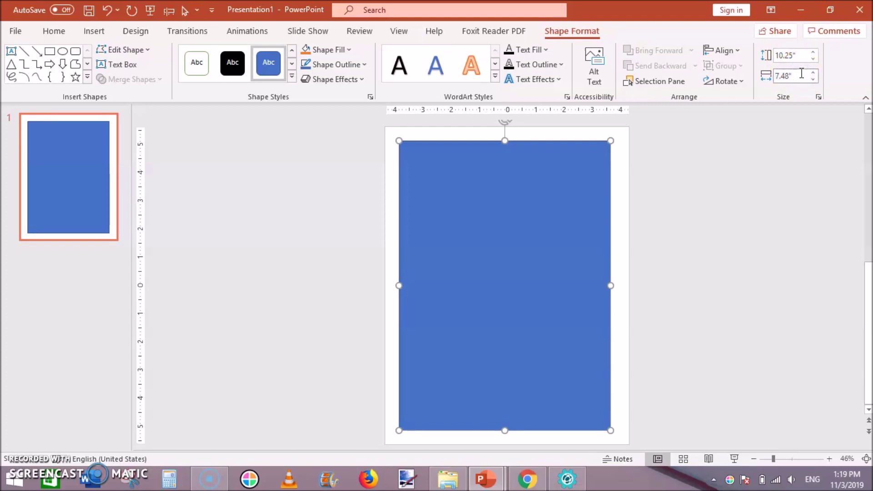
pyautogui.press('BackSpace')
pyautogui.press('BackSpace')
pyautogui.write('.')
pyautogui.write('7')
# - Centre the rectangle on the slide with Align Center and Align Middle
pyautogui.click(733, 200)
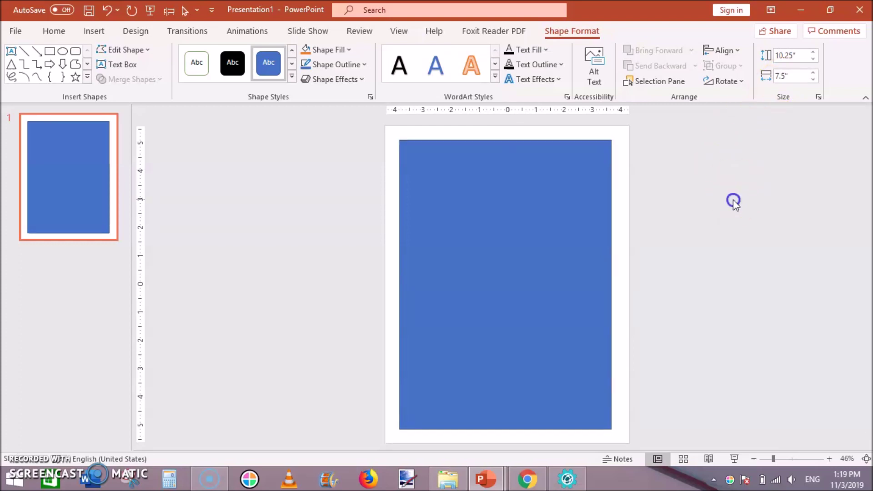
pyautogui.click(518, 238)
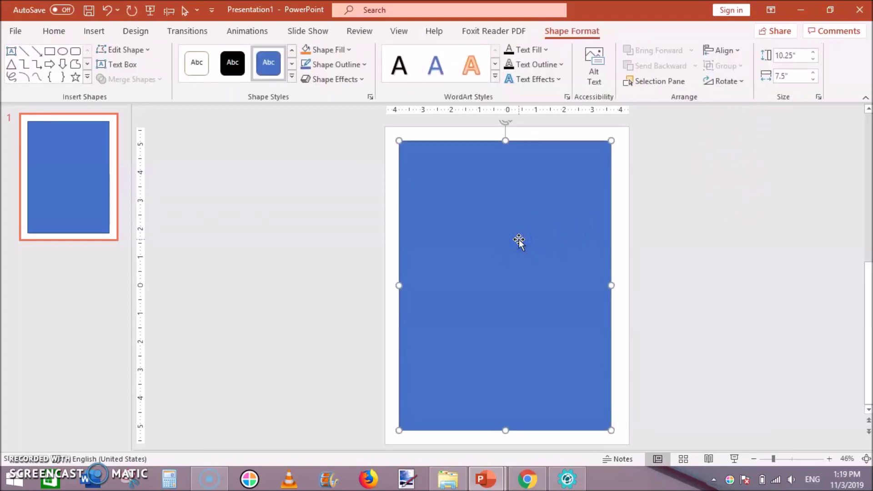
pyautogui.click(737, 51)
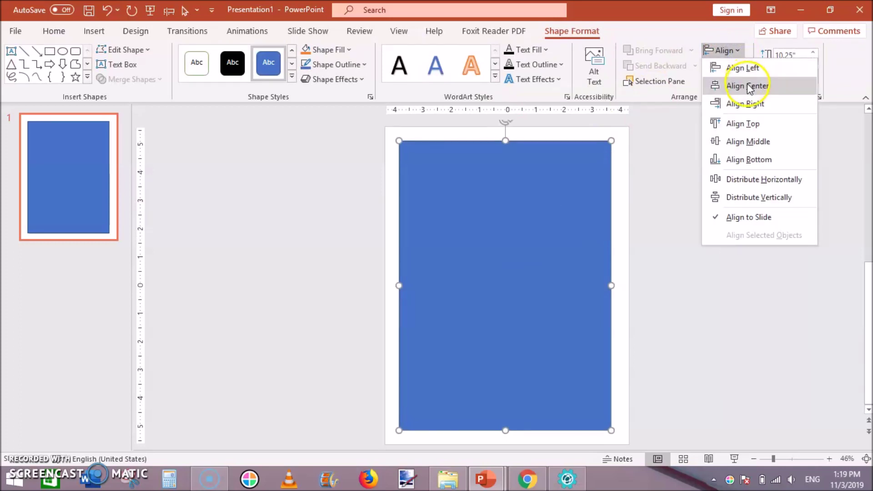
pyautogui.click(748, 86)
pyautogui.click(737, 50)
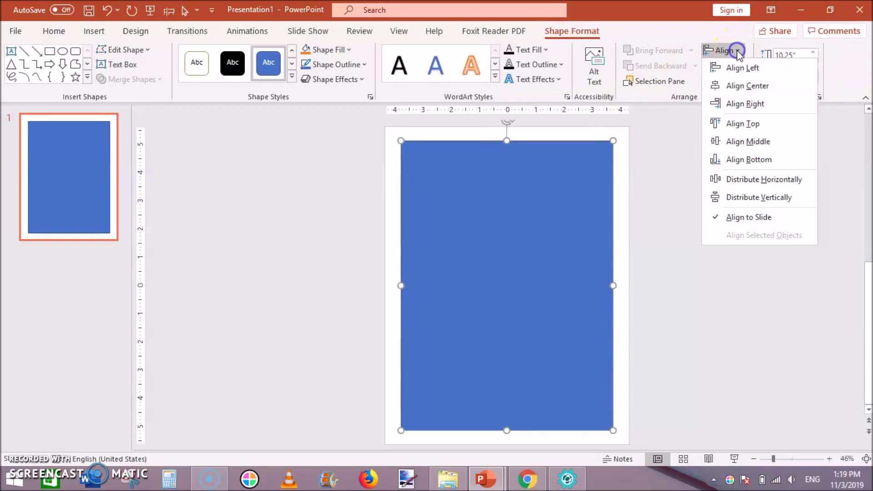
pyautogui.click(762, 143)
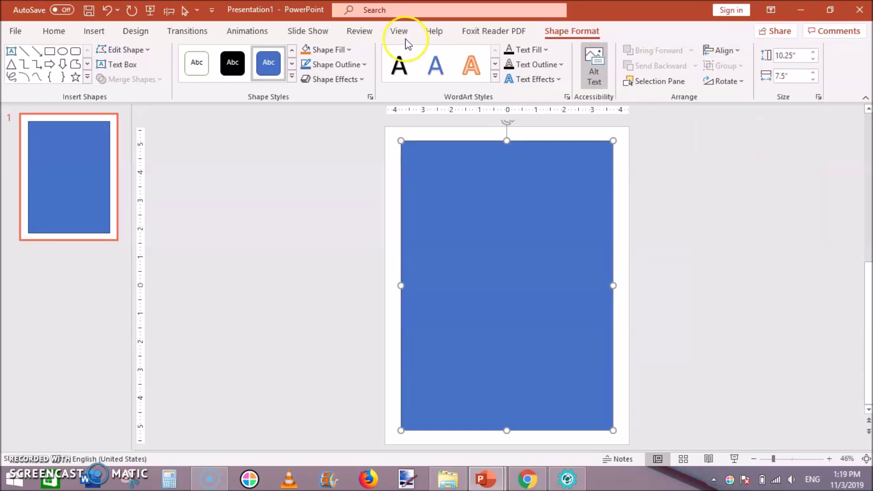
# - Remove the rectangle's fill and give its outline a wavy sketched style
pyautogui.click(350, 49)
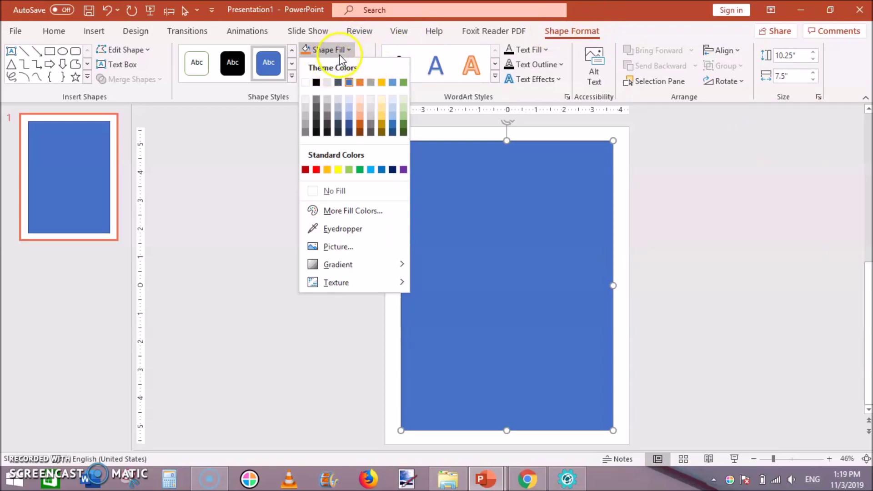
pyautogui.click(336, 190)
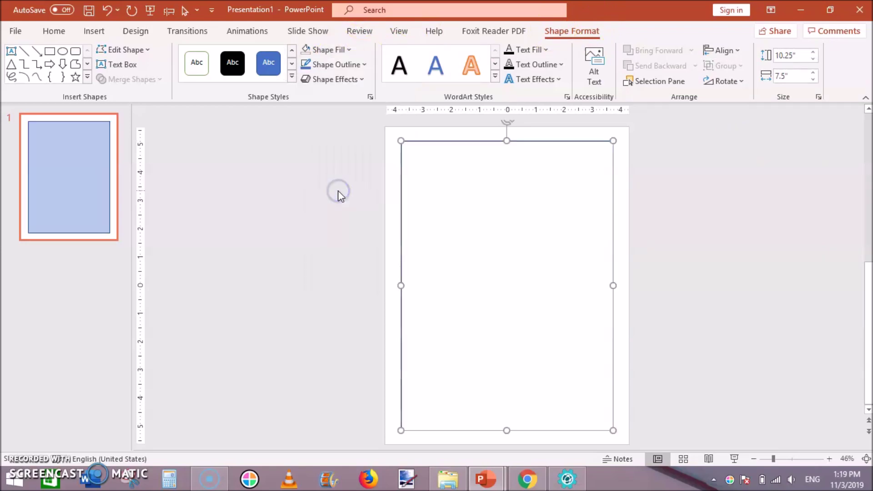
pyautogui.click(366, 67)
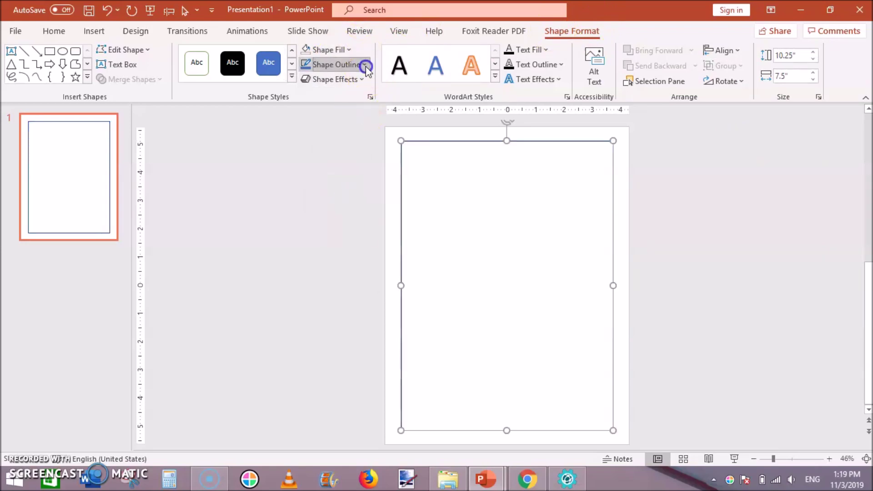
pyautogui.moveTo(358, 266)
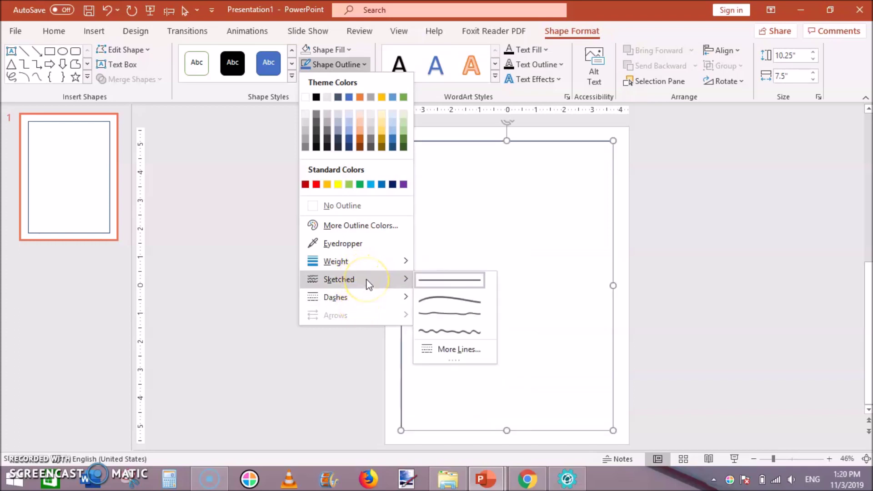
pyautogui.click(454, 327)
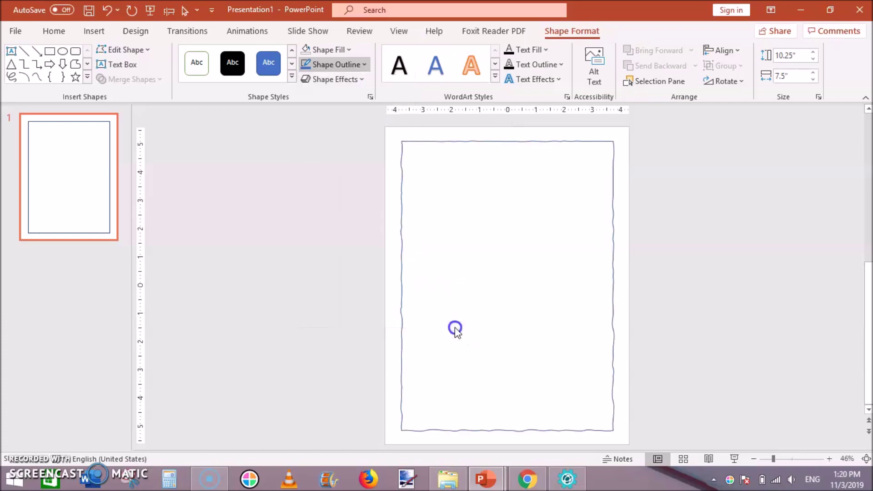
pyautogui.click(345, 178)
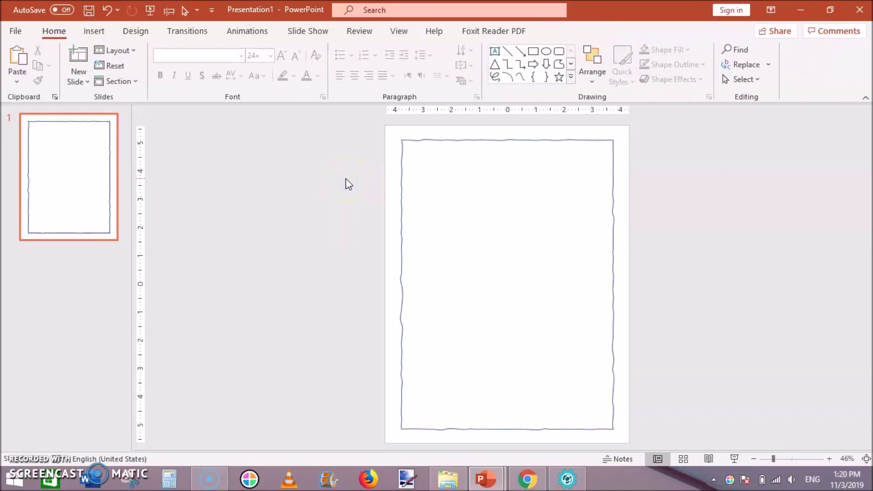
# - Make the sketched border a Round Dot dashed line
pyautogui.click(448, 145)
pyautogui.click(365, 65)
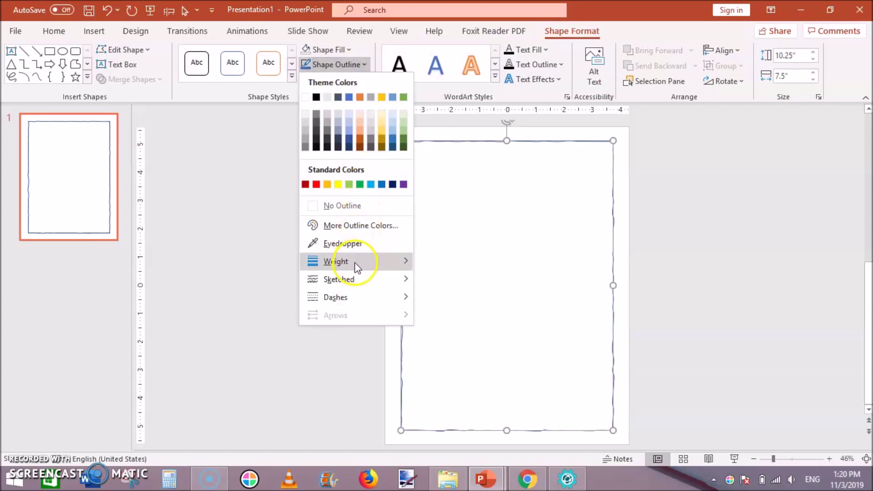
pyautogui.moveTo(364, 286)
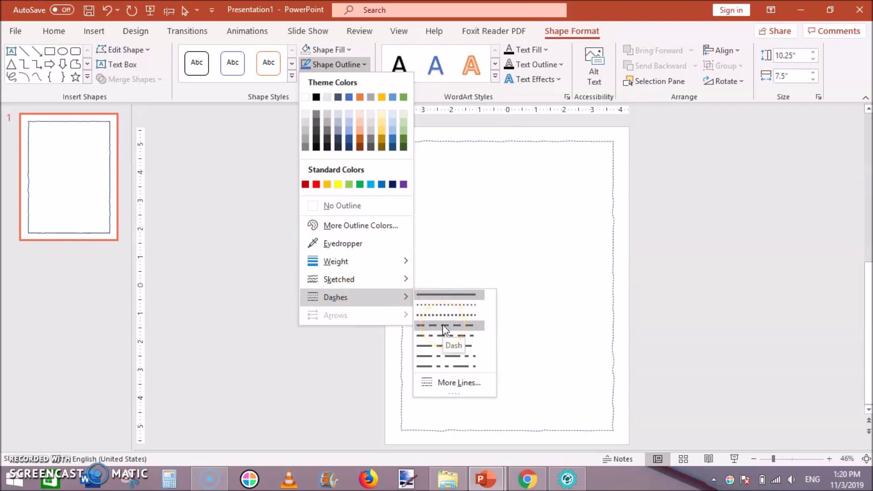
pyautogui.click(443, 323)
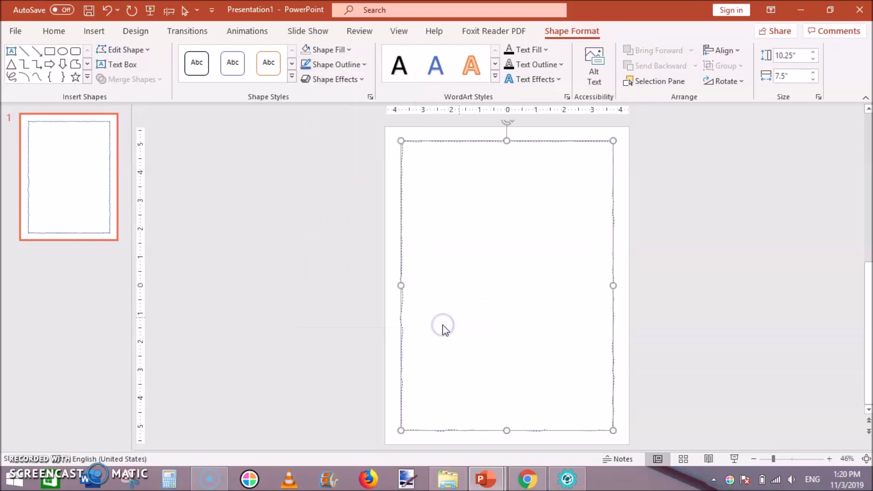
pyautogui.click(713, 199)
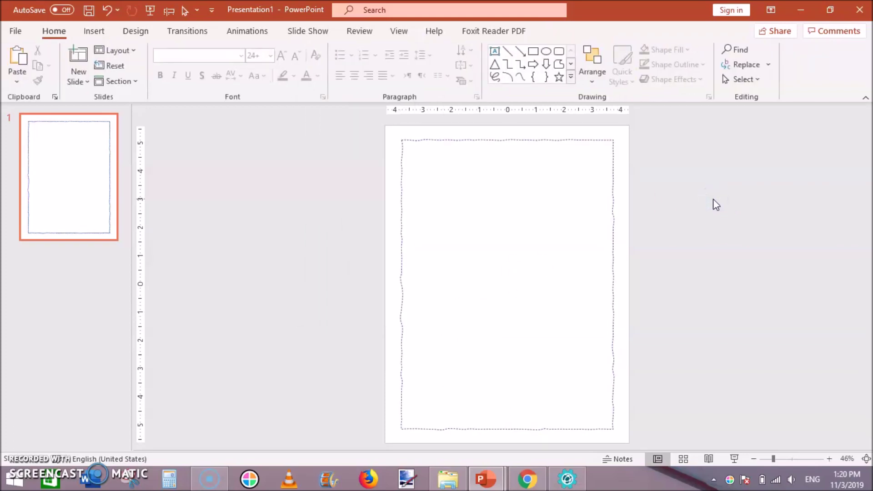
pyautogui.doubleClick(515, 143)
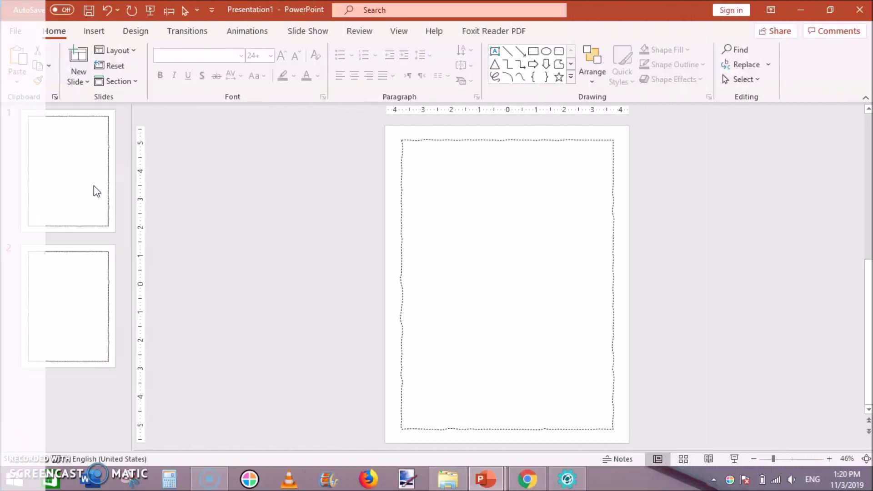
# - Add three more bordered pages to the deck
pyautogui.hotkey('ctrl', 'm')
pyautogui.hotkey('ctrl', 'm')
pyautogui.hotkey('ctrl', 'm')
pyautogui.hotkey('ctrl', 'm')
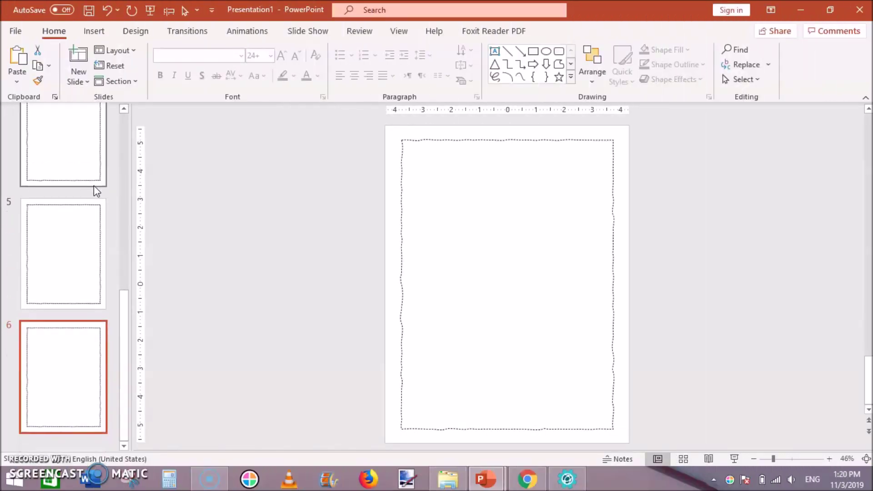
pyautogui.hotkey('ctrl', 'm')
pyautogui.hotkey('ctrl', 'm')
pyautogui.hotkey('ctrl', 'm')
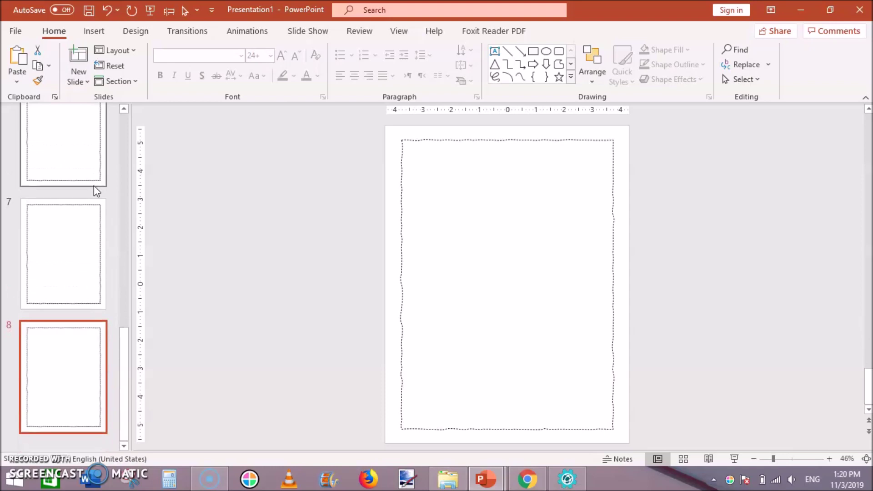
pyautogui.hotkey('ctrl', 'm')
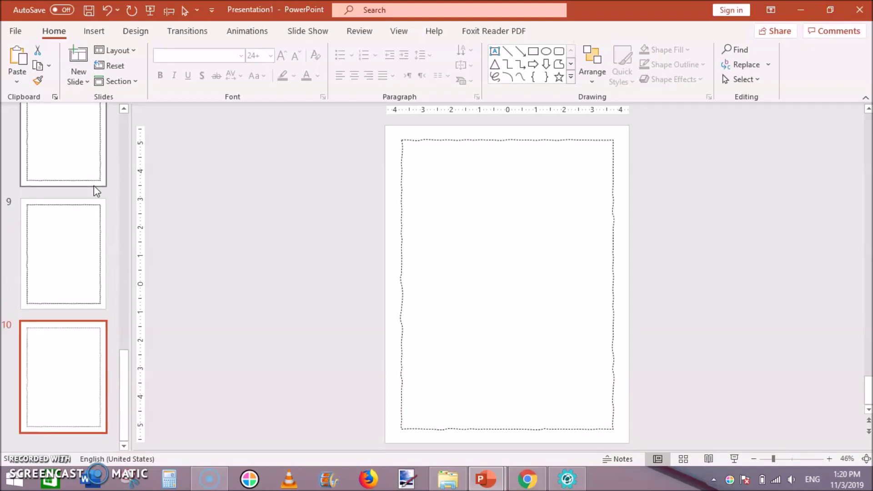
pyautogui.moveTo(124, 363); pyautogui.dragTo(124, 122)
# - Select all slides and duplicate them repeatedly until there are 120 pages
pyautogui.hotkey('ctrl', 'a')
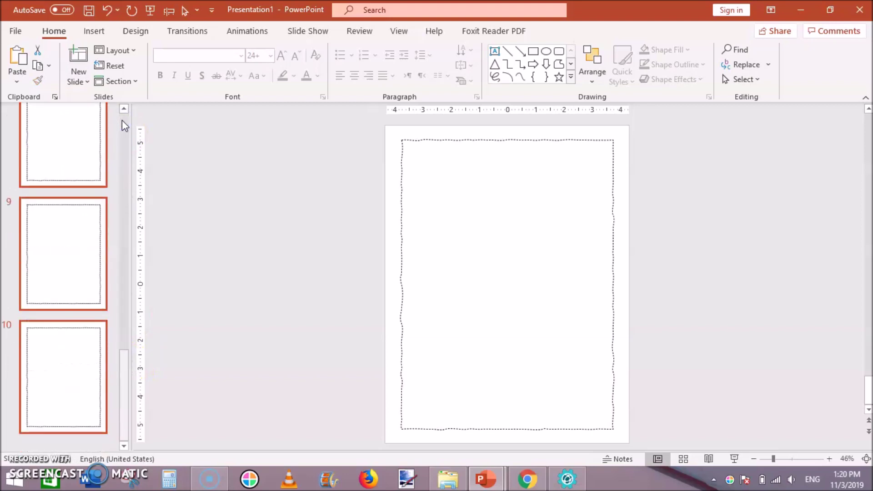
pyautogui.hotkey('ctrl', 'd')
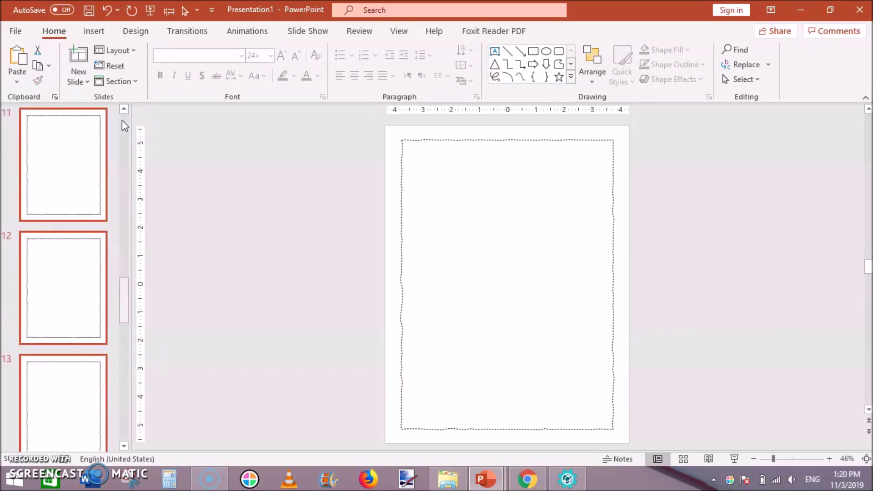
pyautogui.hotkey('ctrl', 'd')
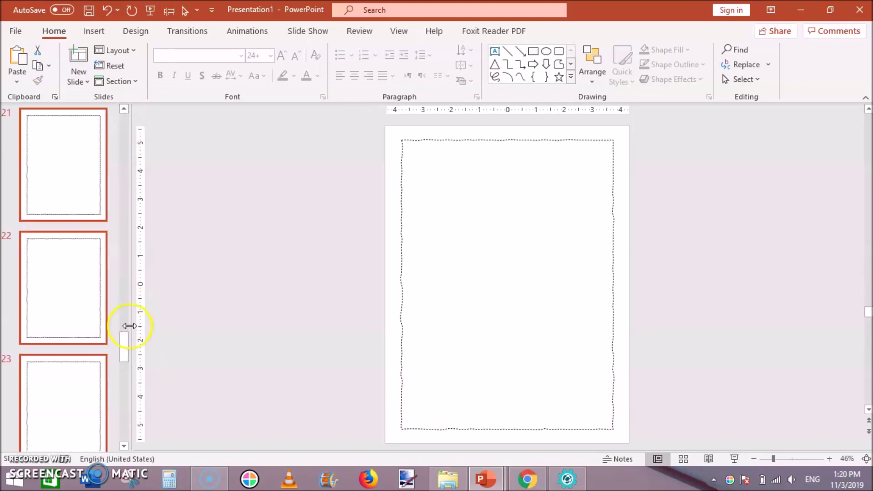
pyautogui.moveTo(125, 349); pyautogui.dragTo(132, 426)
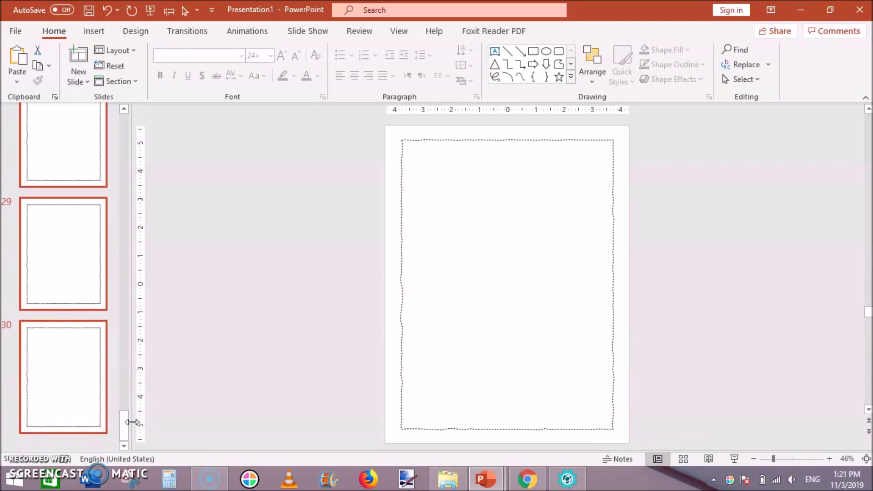
pyautogui.hotkey('ctrl', 'd')
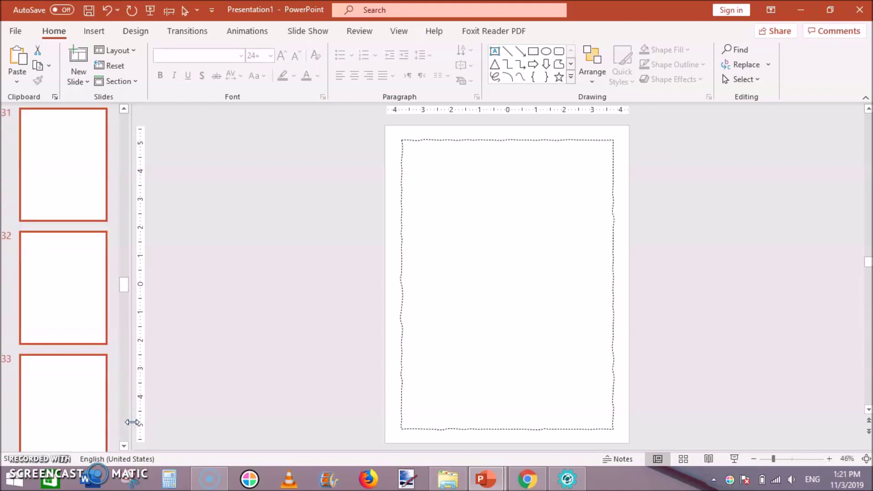
pyautogui.moveTo(123, 291); pyautogui.dragTo(136, 444)
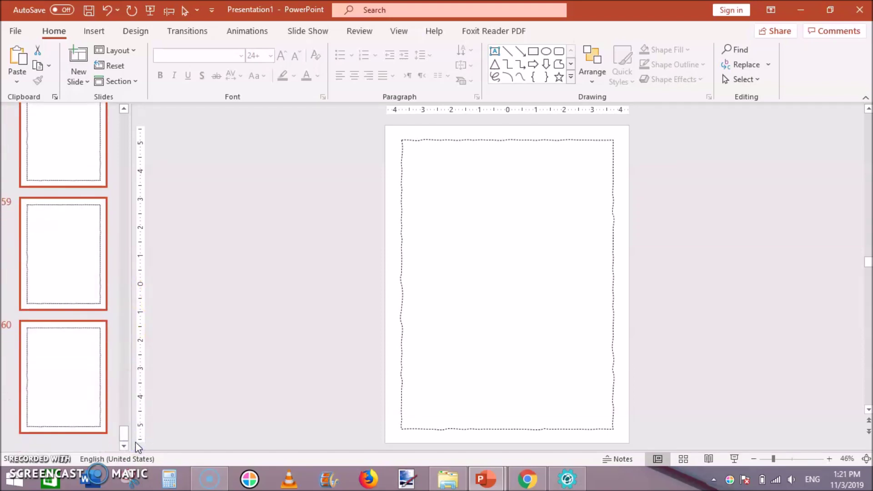
pyautogui.hotkey('ctrl', 'd')
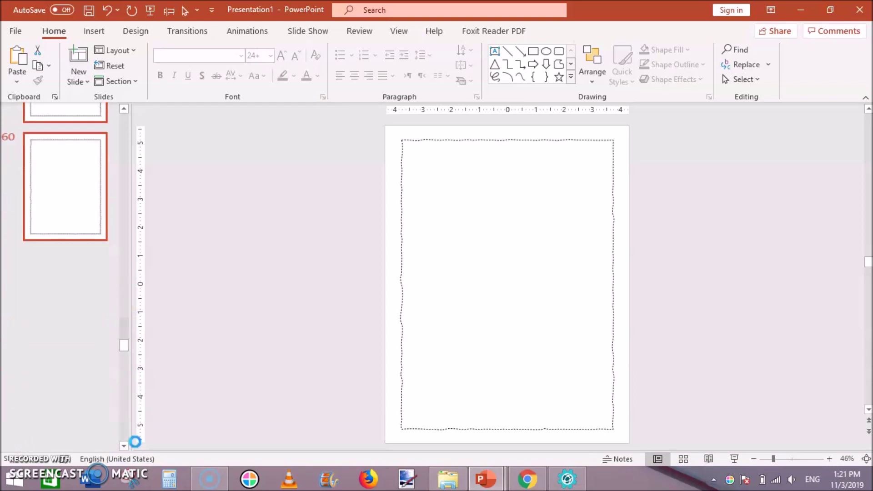
pyautogui.hotkey('ctrl', 'd')
pyautogui.hotkey('ctrl', 'd')
pyautogui.hotkey('ctrl', 'd')
pyautogui.hotkey('ctrl', 'd')
pyautogui.hotkey('ctrl', 'd')
pyautogui.hotkey('ctrl', 'd')
pyautogui.hotkey('ctrl', 'd')
pyautogui.hotkey('ctrl', 'd')
pyautogui.hotkey('ctrl', 'd')
pyautogui.hotkey('ctrl', 'd')
pyautogui.hotkey('ctrl', 'd')
pyautogui.hotkey('ctrl', 'd')
pyautogui.hotkey('ctrl', 'd')
pyautogui.hotkey('ctrl', 'd')
pyautogui.hotkey('ctrl', 'd')
pyautogui.hotkey('ctrl', 'd')
pyautogui.hotkey('ctrl', 'd')
pyautogui.hotkey('ctrl', 'd')
pyautogui.hotkey('ctrl', 'd')
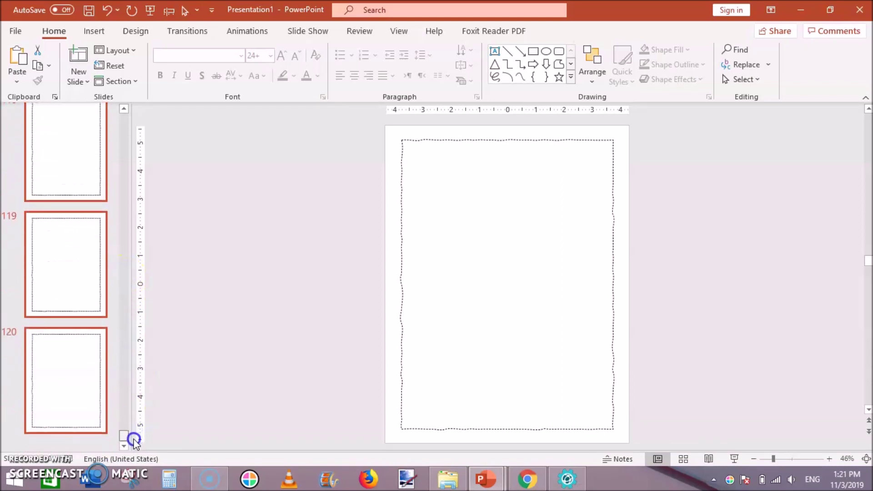
pyautogui.moveTo(134, 439); pyautogui.dragTo(122, 117)
pyautogui.click(184, 160)
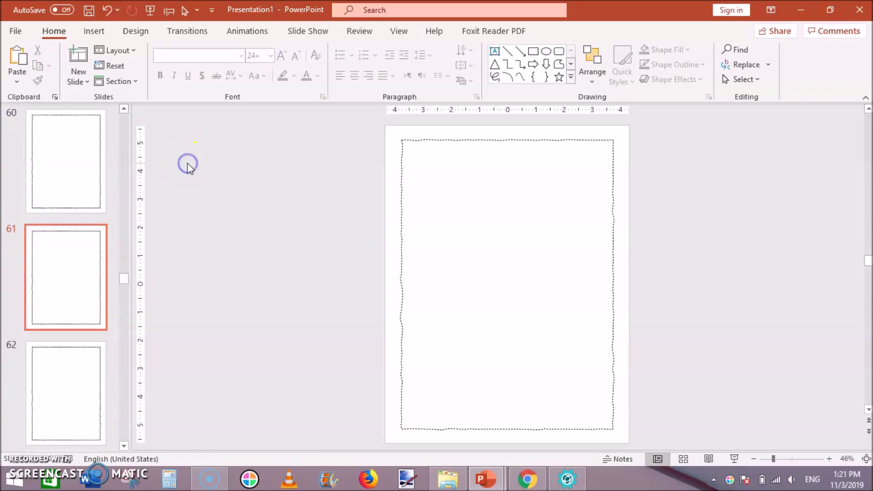
pyautogui.moveTo(94, 273); pyautogui.dragTo(75, 159)
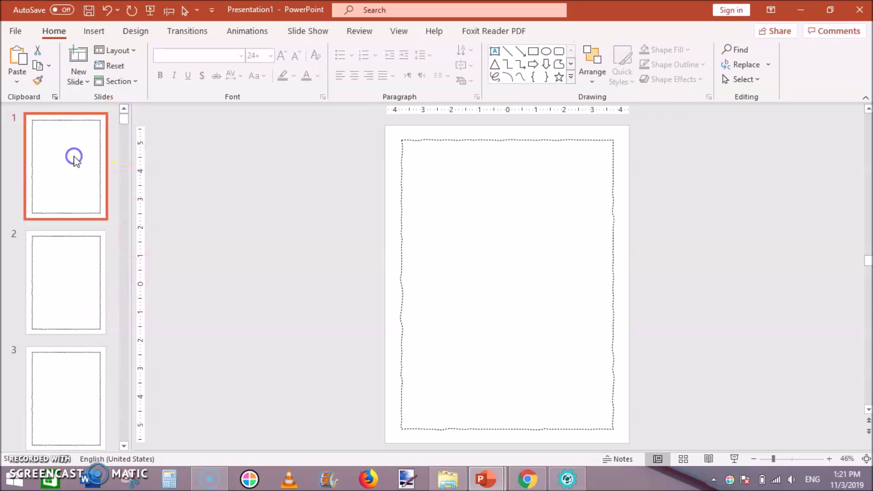
# - Insert a borderless Blank-layout slide and move it to the front as slide 1
pyautogui.click(94, 32)
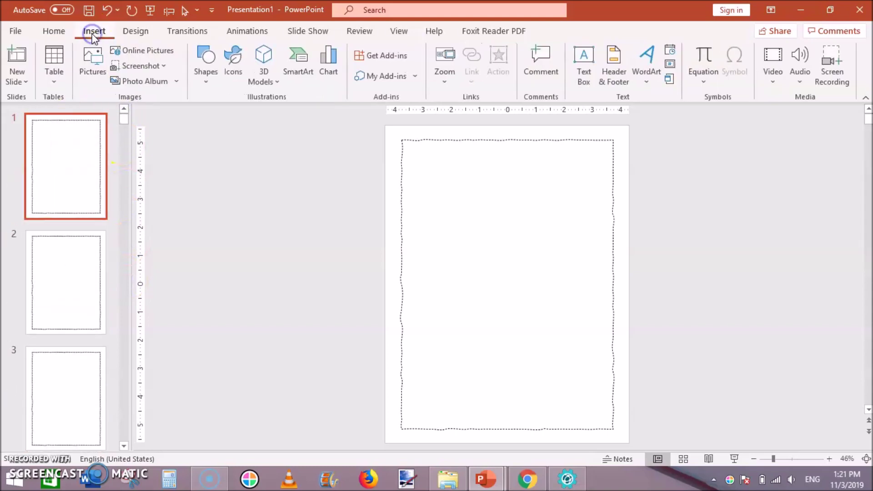
pyautogui.click(20, 79)
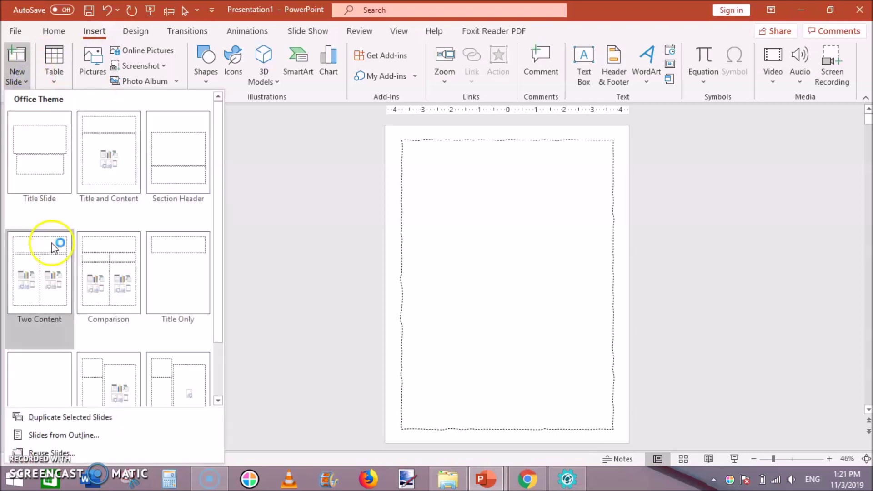
pyautogui.click(51, 370)
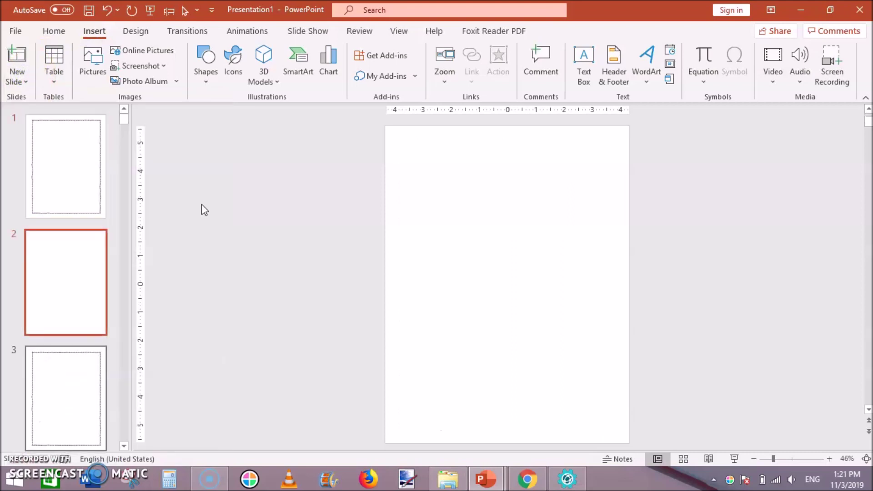
pyautogui.click(81, 265)
pyautogui.moveTo(80, 265); pyautogui.dragTo(80, 144)
pyautogui.click(219, 239)
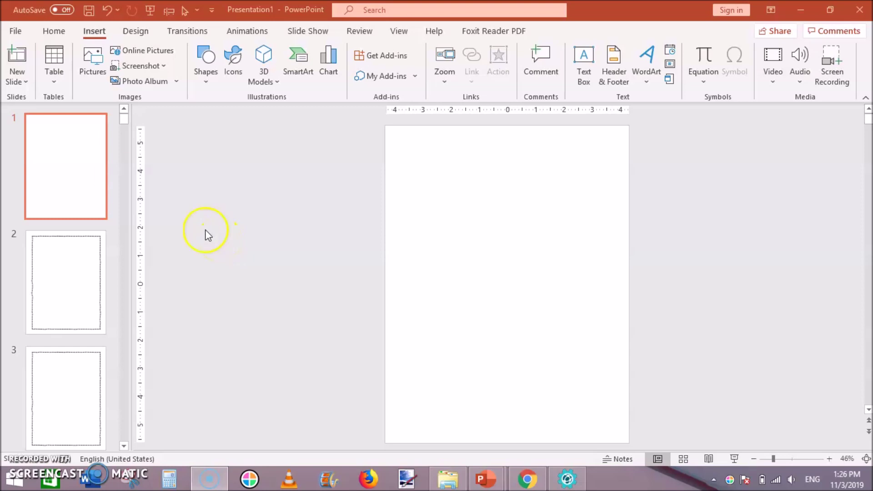
pyautogui.click(61, 163)
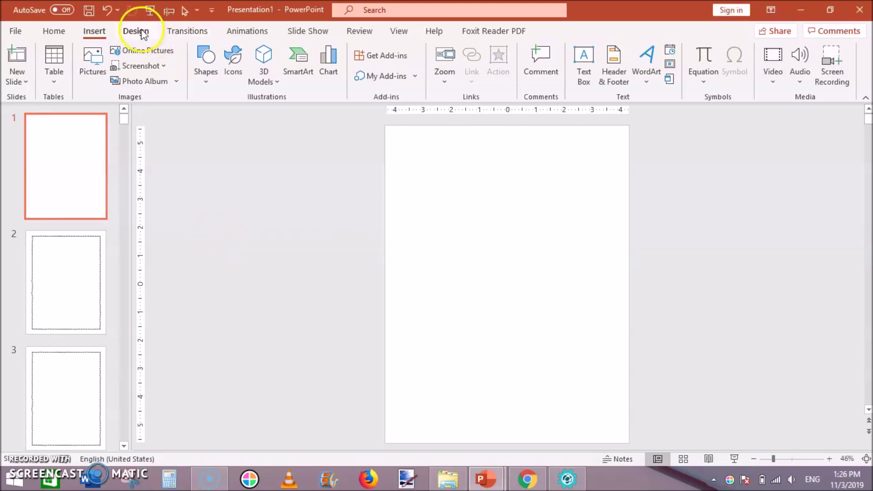
# - Draw a text box with the SKETCHBOOK title at 60 pt and move it toward the centre
pyautogui.click(590, 66)
pyautogui.moveTo(441, 226); pyautogui.dragTo(575, 350)
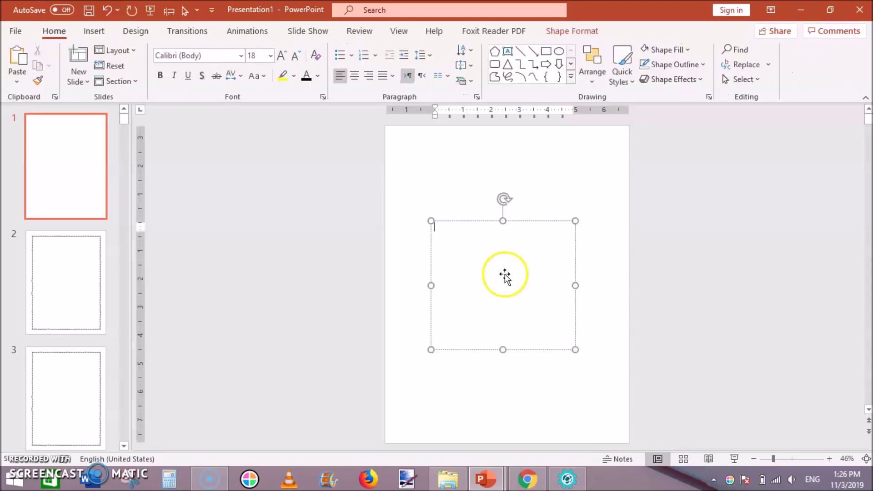
pyautogui.click(281, 55)
pyautogui.click(281, 55)
pyautogui.click(280, 55)
pyautogui.click(280, 55)
pyautogui.click(280, 55)
pyautogui.click(281, 55)
pyautogui.click(281, 55)
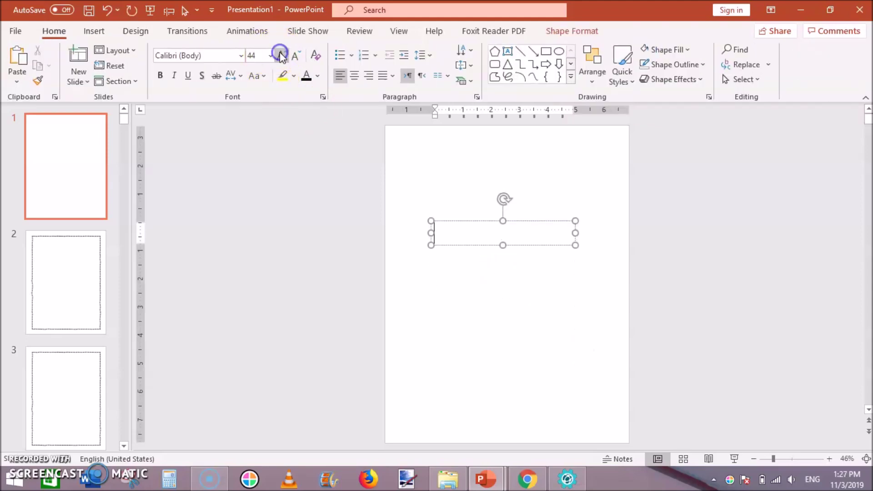
pyautogui.click(281, 55)
pyautogui.click(280, 55)
pyautogui.click(280, 55)
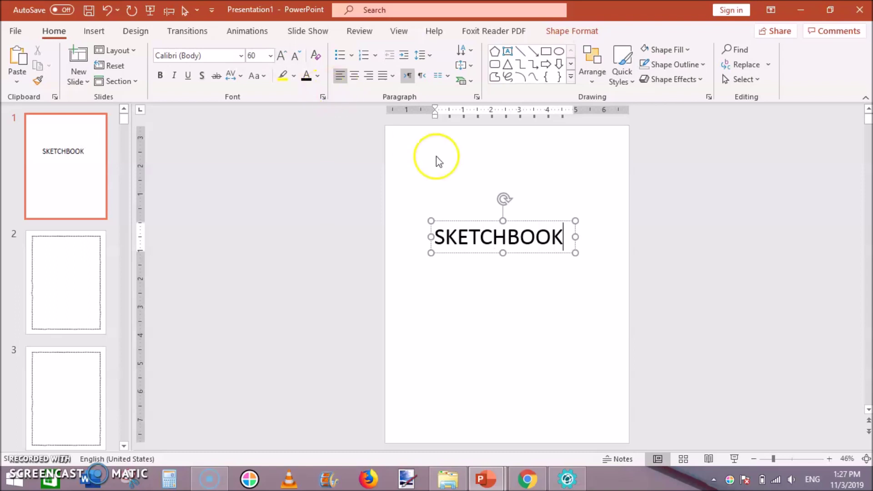
pyautogui.moveTo(492, 219)
pyautogui.mouseDown()
pyautogui.moveTo(500, 219)
pyautogui.moveTo(500, 276)
pyautogui.moveTo(502, 264)
pyautogui.mouseUp()
pyautogui.click(478, 284)
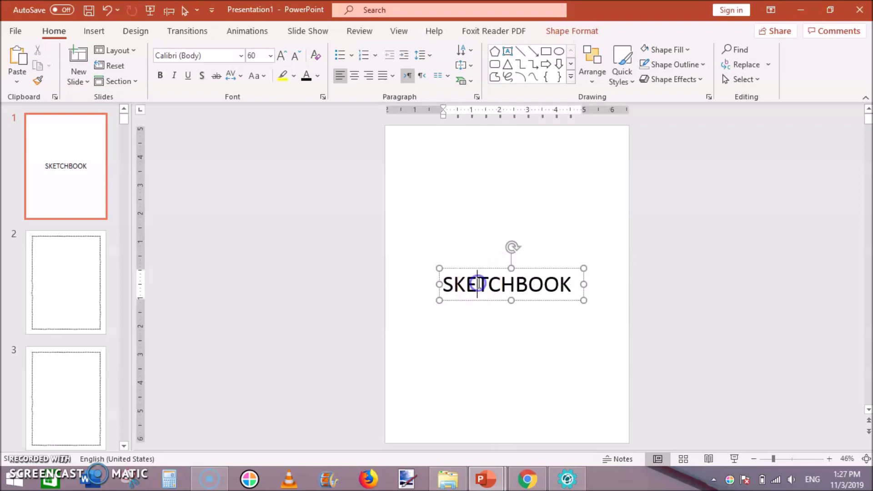
pyautogui.doubleClick(478, 284)
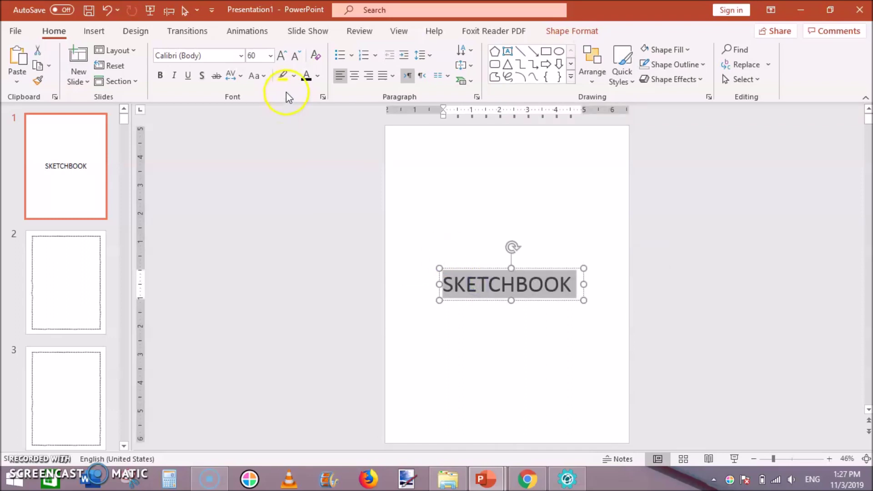
# - Set the title font to Arial Rounded MT Bold and widen the box to fit
pyautogui.click(241, 55)
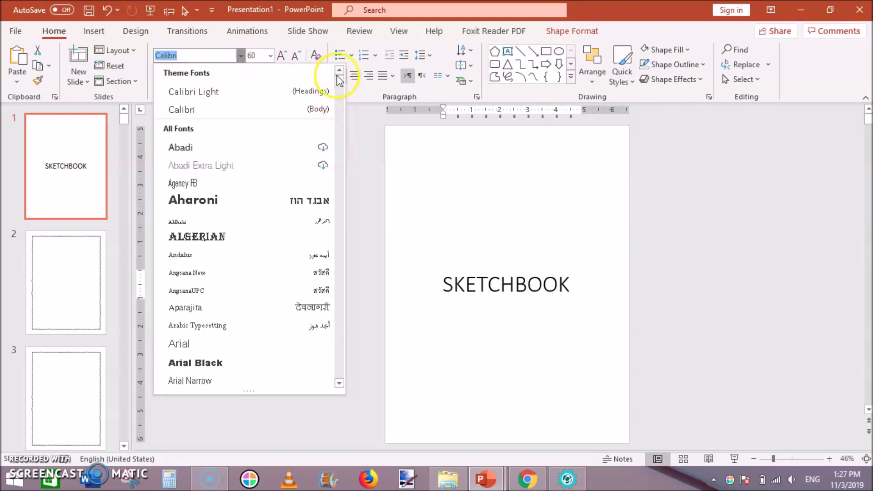
pyautogui.scroll(-3, 339, 88)
pyautogui.scroll(-4, 339, 88)
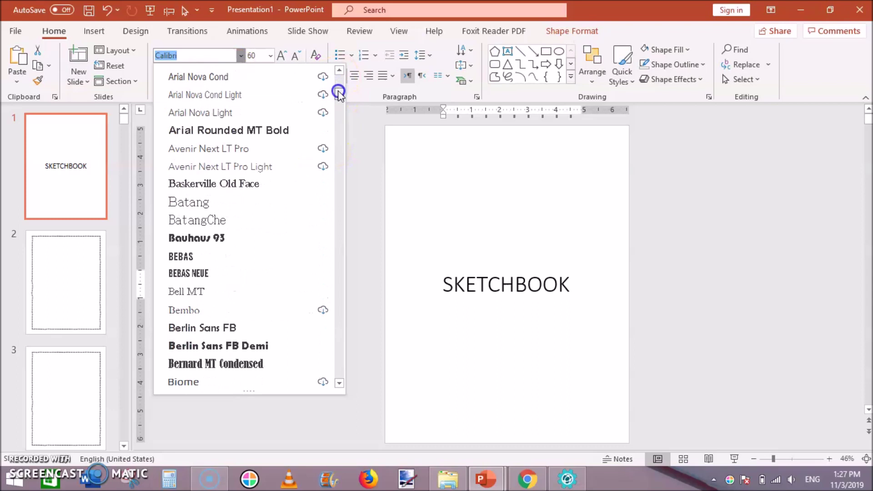
pyautogui.click(270, 131)
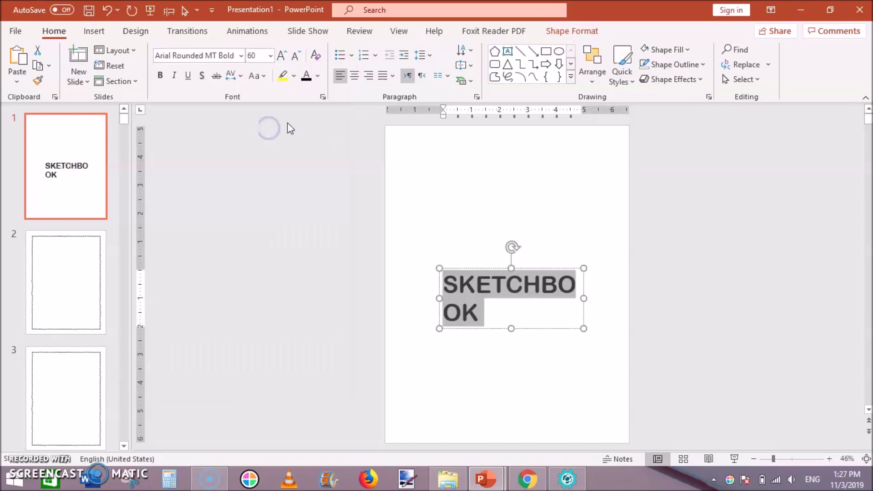
pyautogui.moveTo(584, 299); pyautogui.dragTo(618, 296)
pyautogui.click(524, 268)
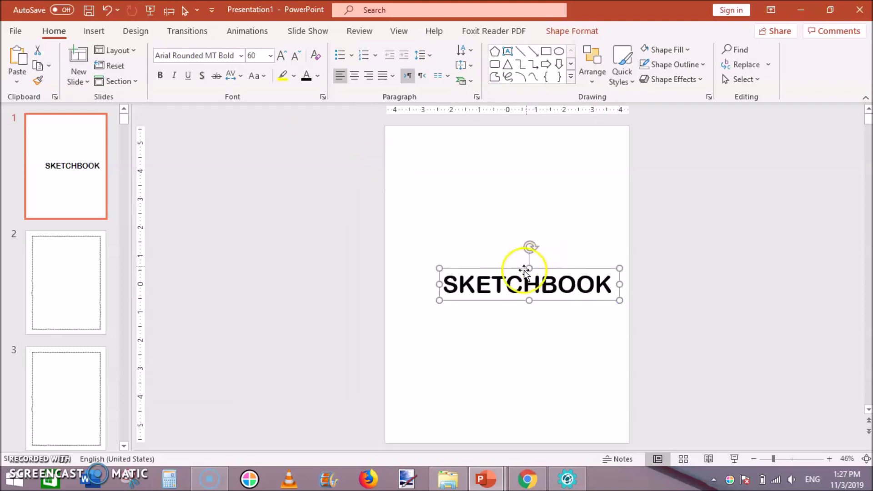
pyautogui.moveTo(522, 269); pyautogui.dragTo(501, 268)
# - Split the title into SKETCH and BOOK lines, centre-align them, and centre the box
pyautogui.click(501, 283)
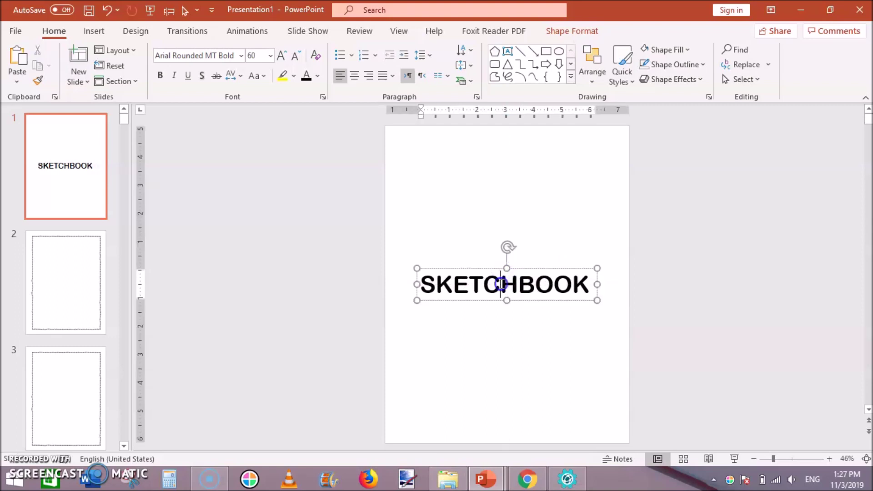
pyautogui.press('Return')
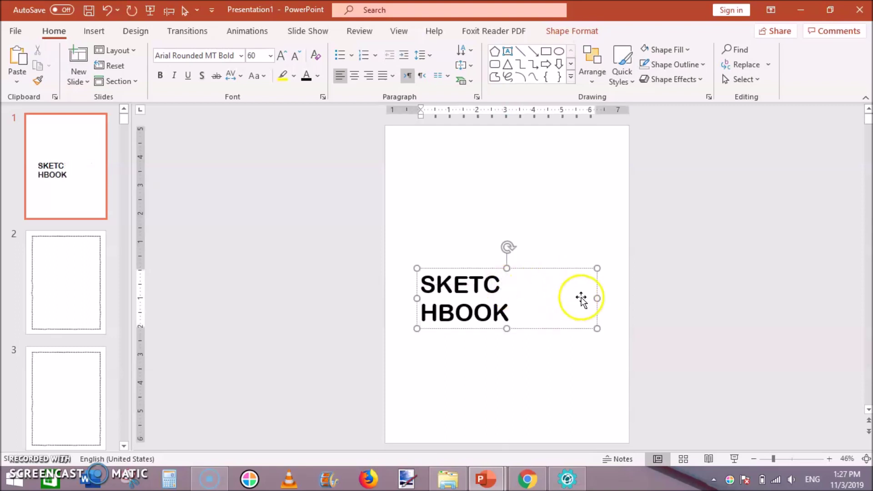
pyautogui.press('BackSpace')
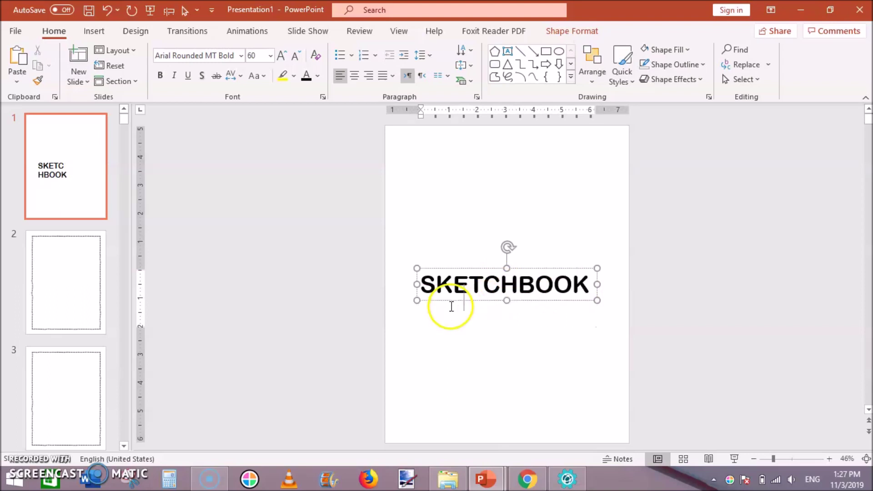
pyautogui.click(520, 281)
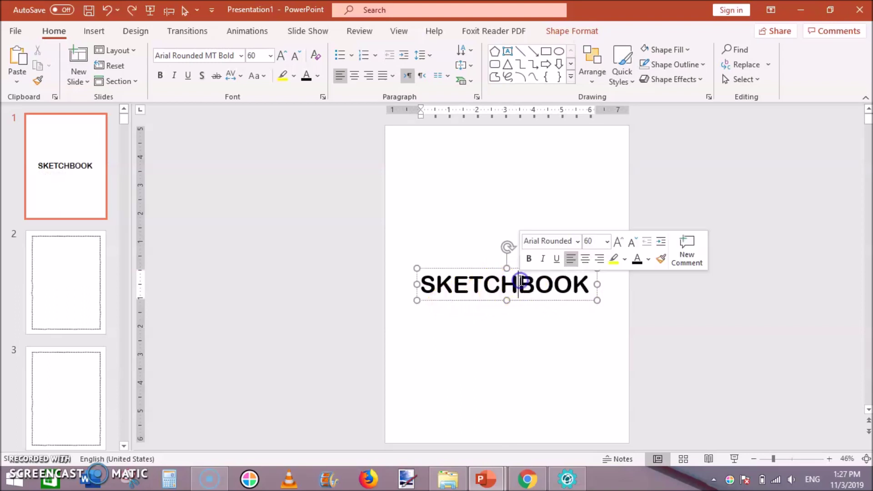
pyautogui.press('Return')
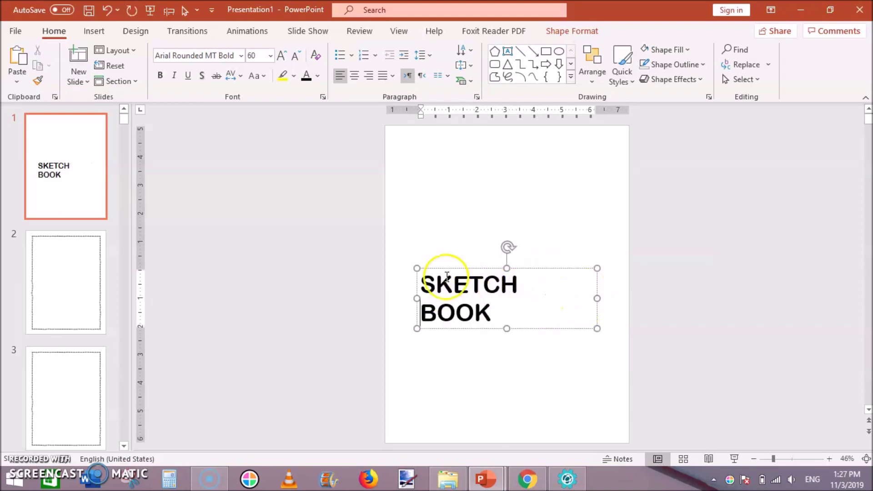
pyautogui.click(438, 277)
pyautogui.tripleClick(438, 276)
pyautogui.hotkey('ctrl', 'a')
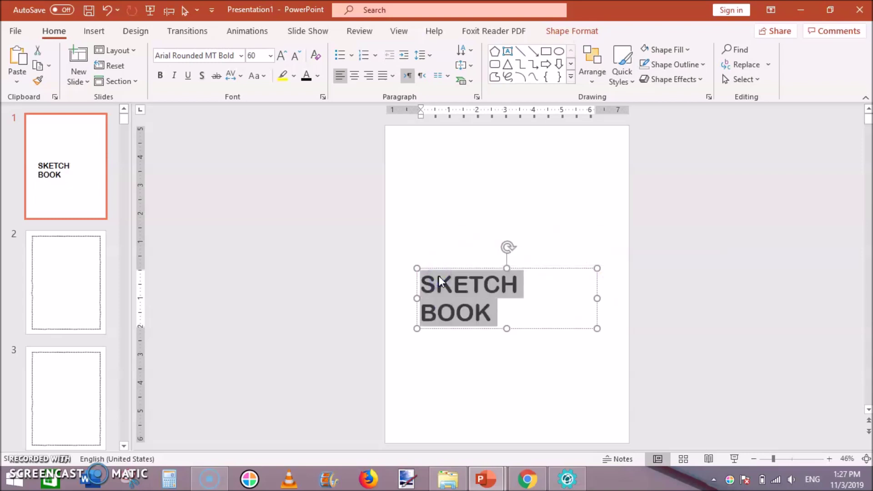
pyautogui.click(353, 75)
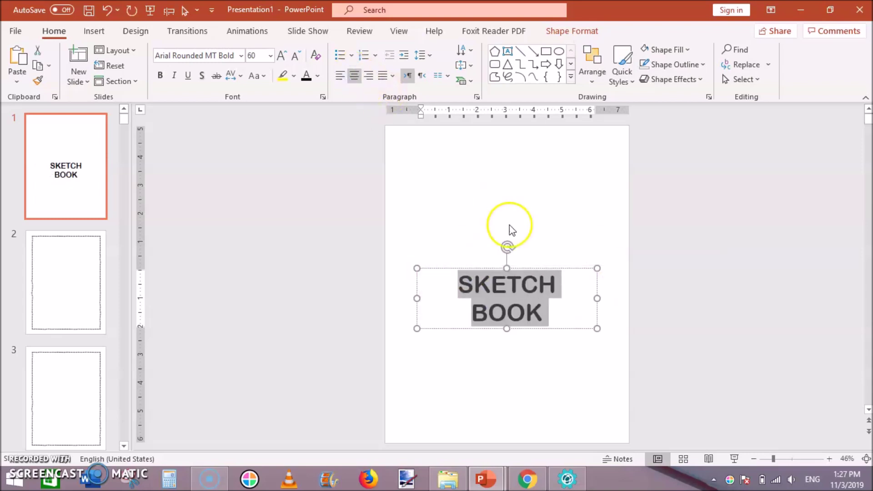
pyautogui.click(528, 266)
pyautogui.moveTo(528, 265)
pyautogui.mouseDown()
pyautogui.moveTo(530, 246)
pyautogui.moveTo(529, 254)
pyautogui.mouseUp()
# - Draw a hexagon and move it down over the title
pyautogui.click(657, 237)
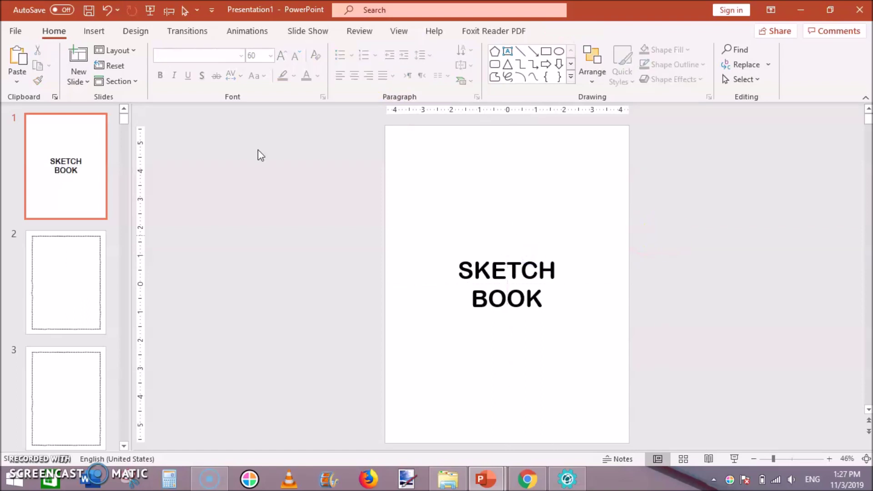
pyautogui.click(93, 30)
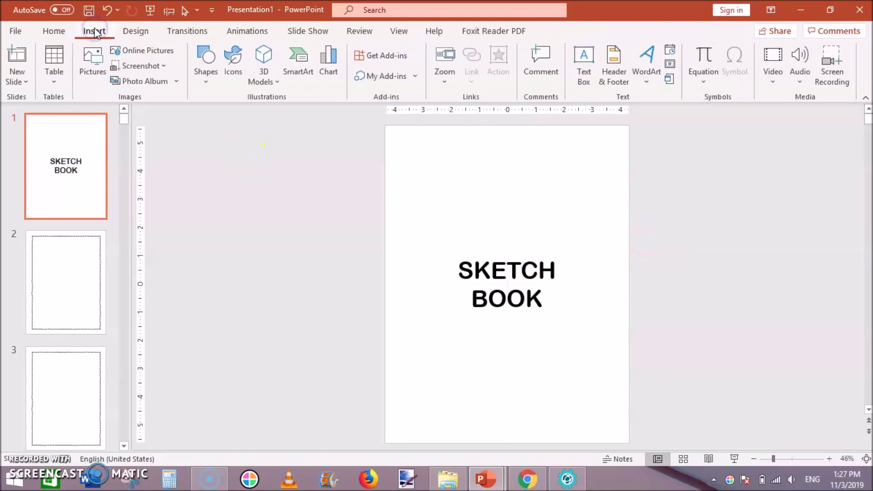
pyautogui.click(207, 83)
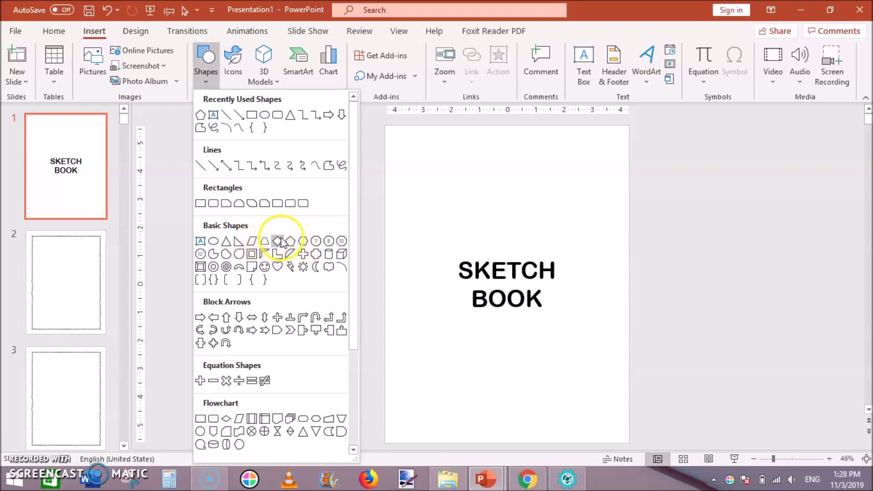
pyautogui.click(302, 241)
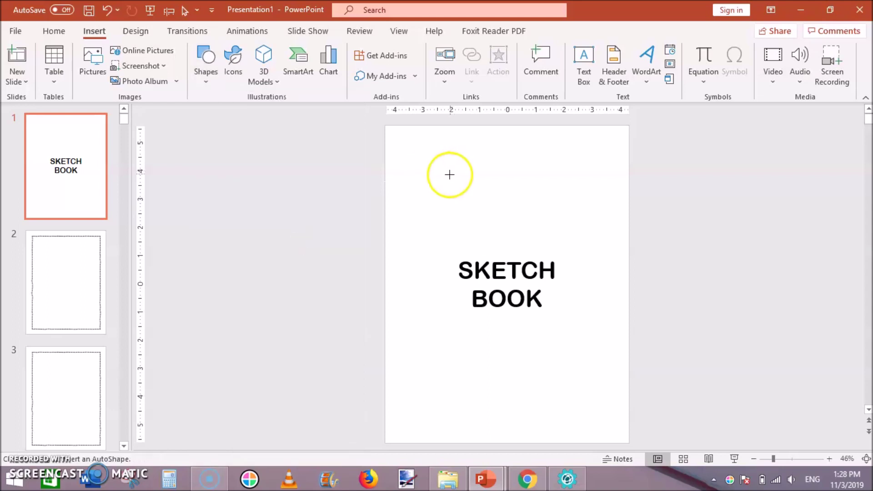
pyautogui.moveTo(448, 174)
pyautogui.mouseDown()
pyautogui.moveTo(571, 235)
pyautogui.moveTo(579, 250)
pyautogui.mouseUp()
pyautogui.click(515, 198)
pyautogui.moveTo(510, 214); pyautogui.dragTo(504, 270)
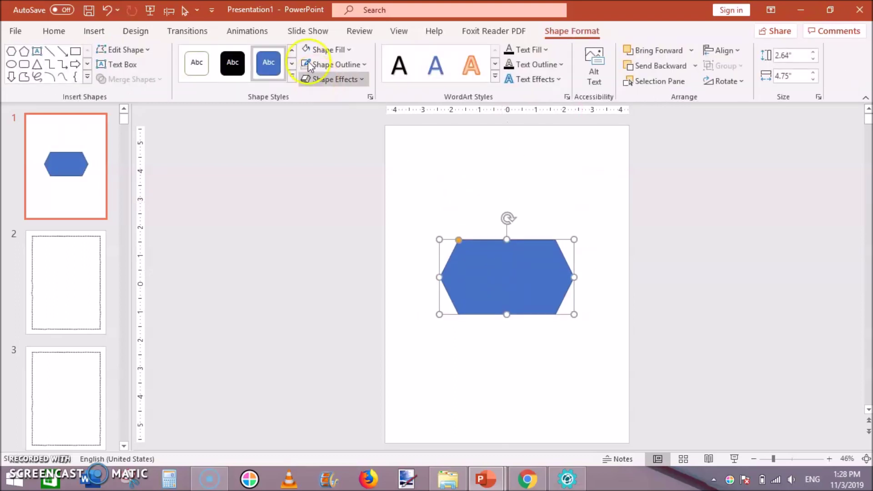
# - Give the hexagon a light gray fill and no outline
pyautogui.click(348, 50)
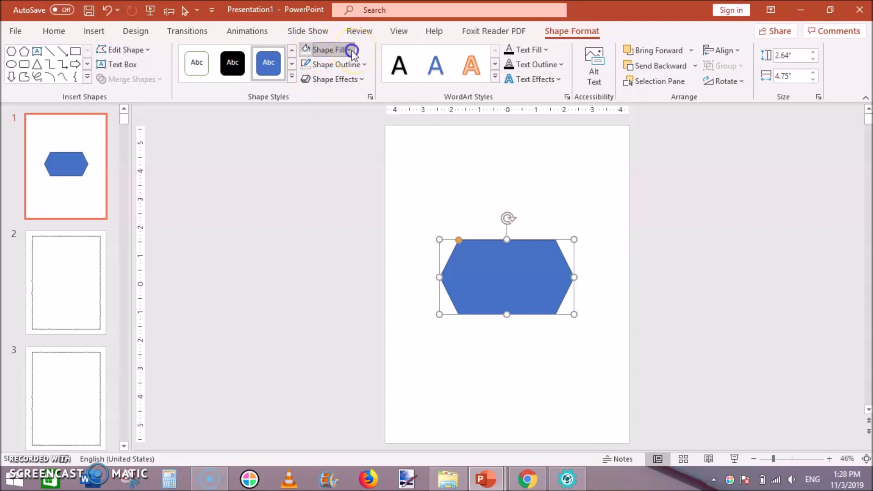
pyautogui.click(307, 98)
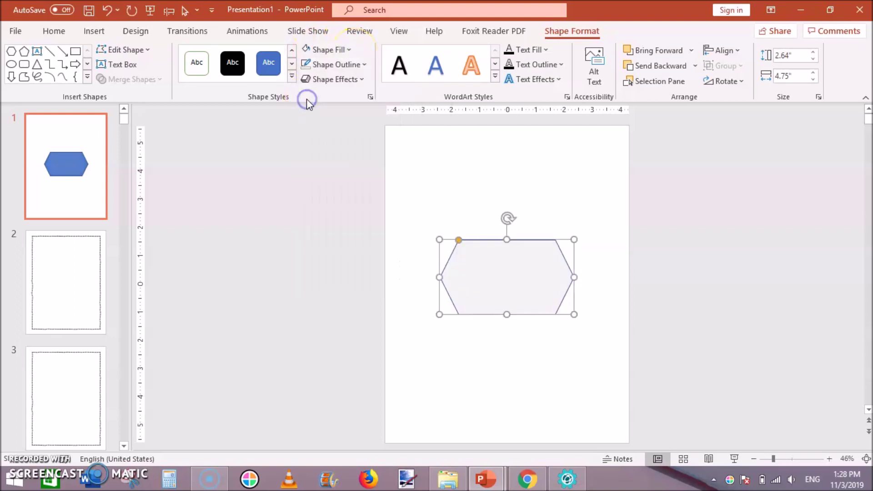
pyautogui.click(366, 64)
pyautogui.click(359, 212)
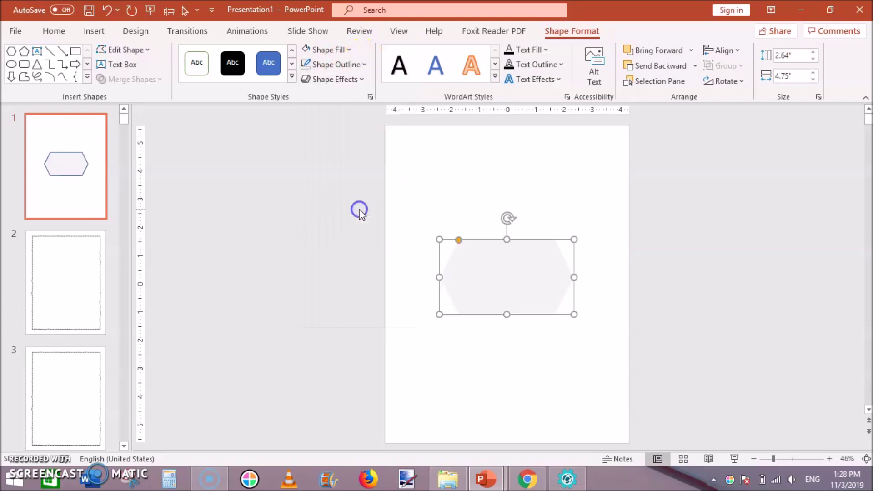
# - Send the hexagon behind the SKETCH BOOK title and nudge the title onto its centre
pyautogui.click(535, 286)
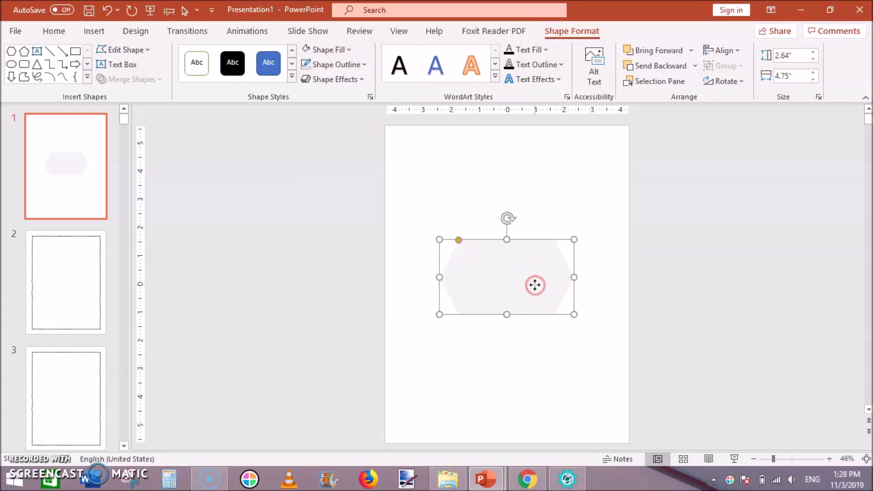
pyautogui.rightClick(535, 286)
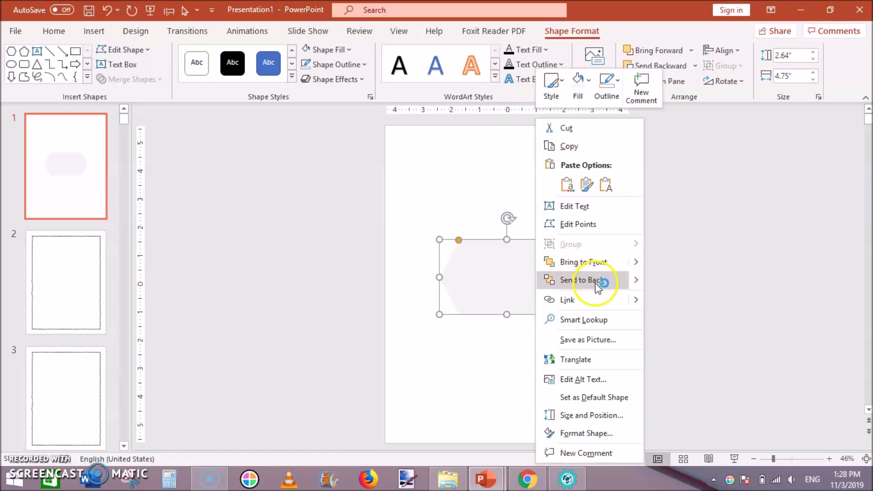
pyautogui.click(597, 282)
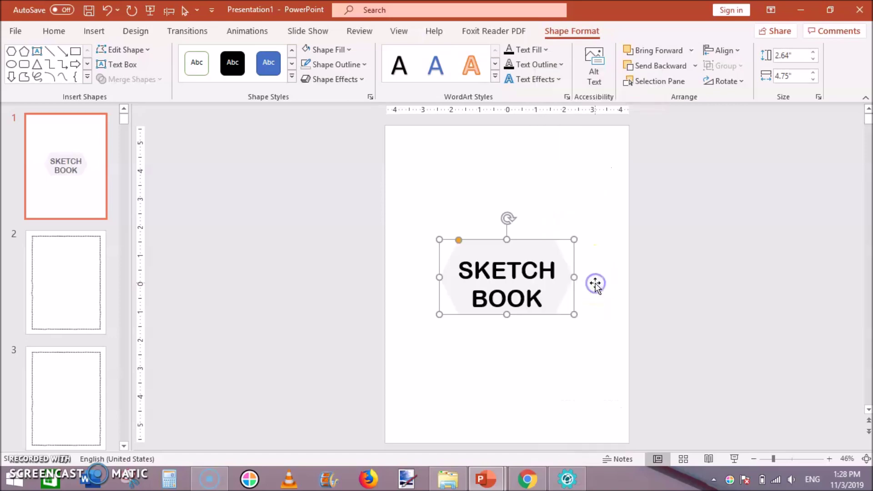
pyautogui.click(563, 362)
pyautogui.click(491, 272)
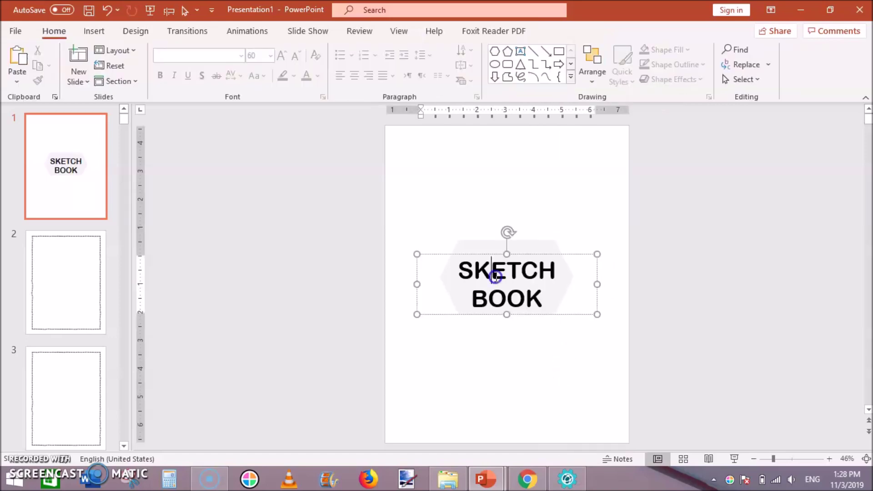
pyautogui.moveTo(494, 254); pyautogui.dragTo(494, 250)
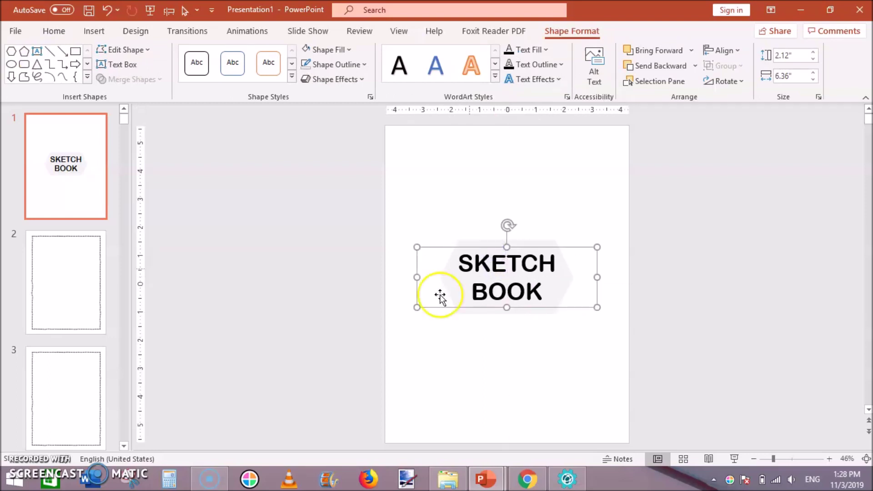
pyautogui.click(440, 332)
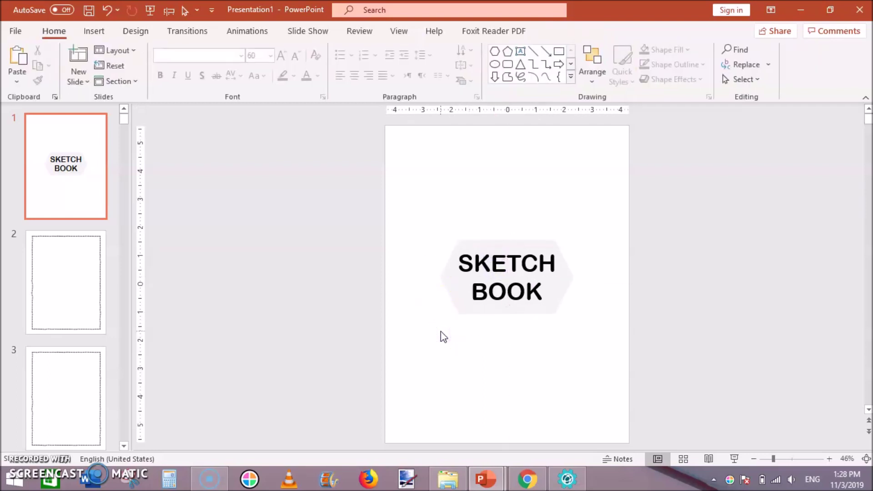
pyautogui.click(368, 266)
pyautogui.moveTo(125, 125)
pyautogui.mouseDown()
pyautogui.moveTo(129, 241)
pyautogui.moveTo(119, 110)
pyautogui.mouseUp()
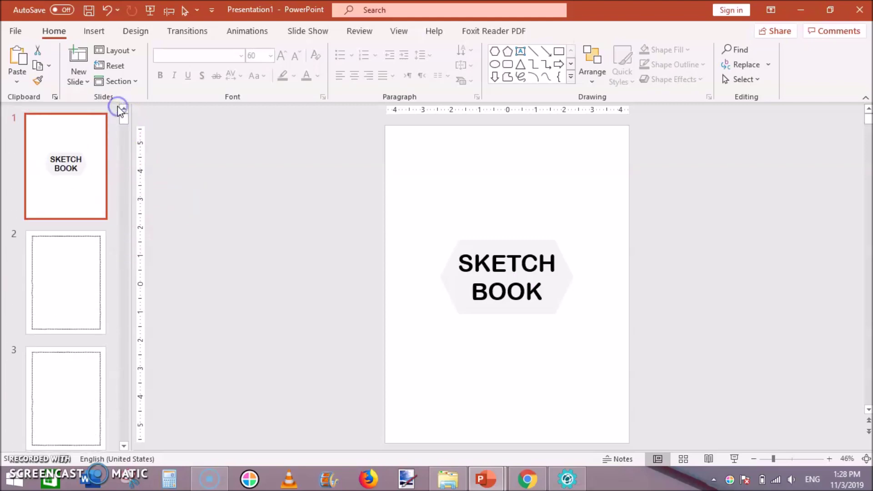
pyautogui.click(16, 32)
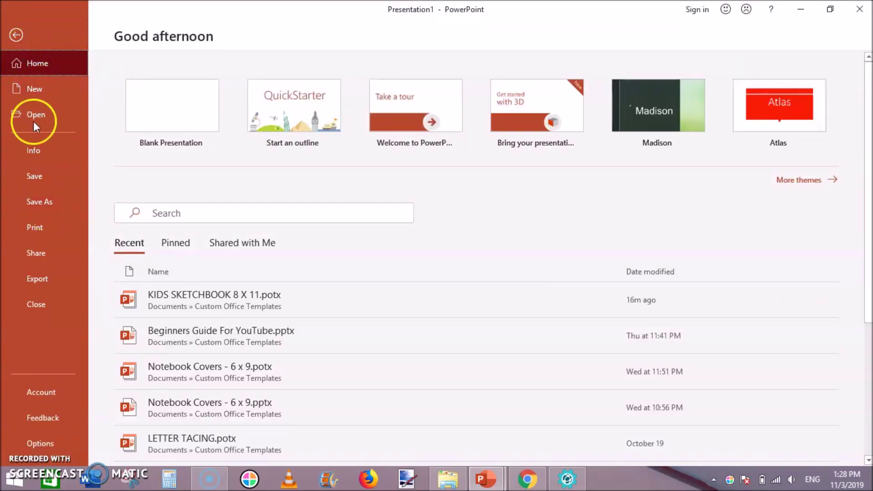
# - Save the sketchbook as the PowerPoint Template (*.potx) 'kids Sketchbook' in the PPT Templates folder
pyautogui.click(43, 202)
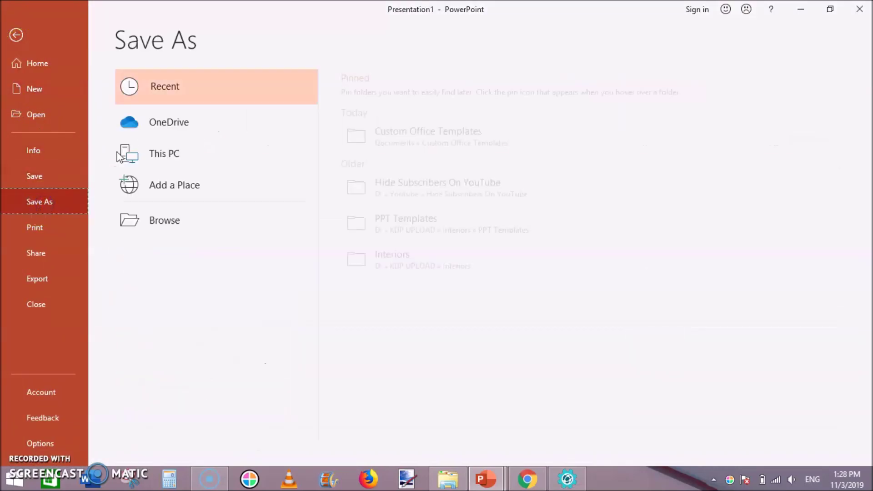
pyautogui.click(426, 226)
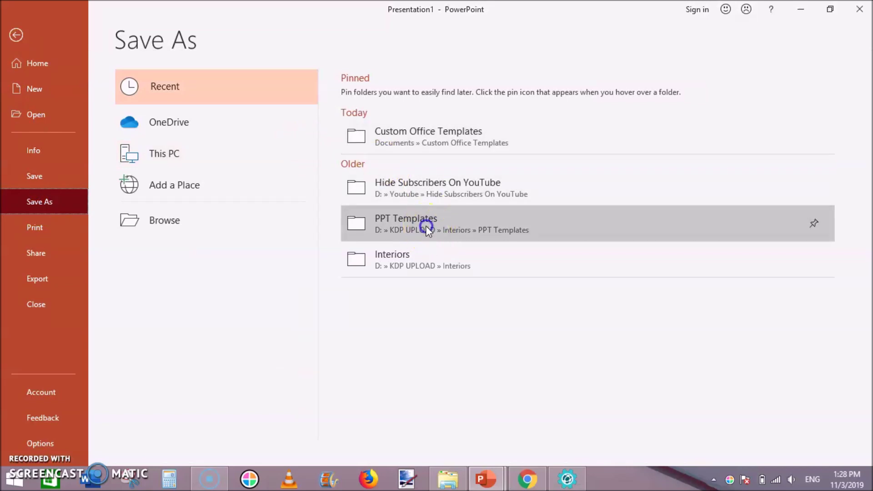
pyautogui.click(429, 93)
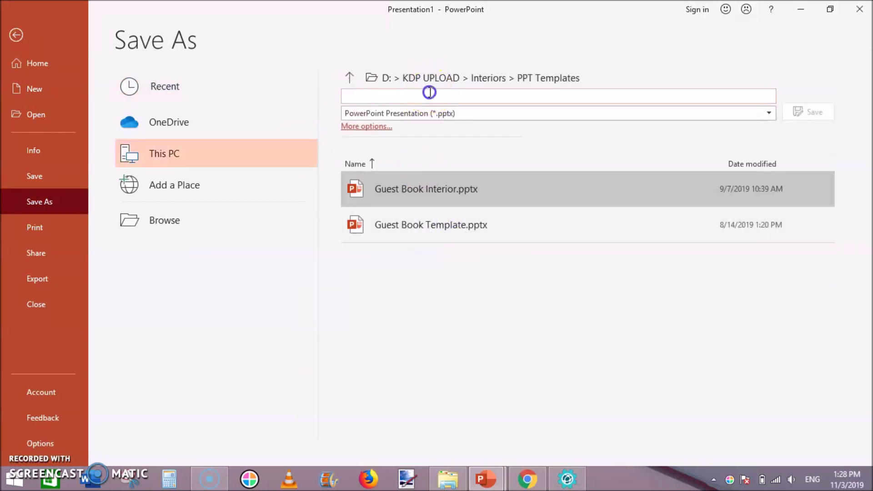
pyautogui.write('SK')
pyautogui.press('BackSpace')
pyautogui.press('BackSpace')
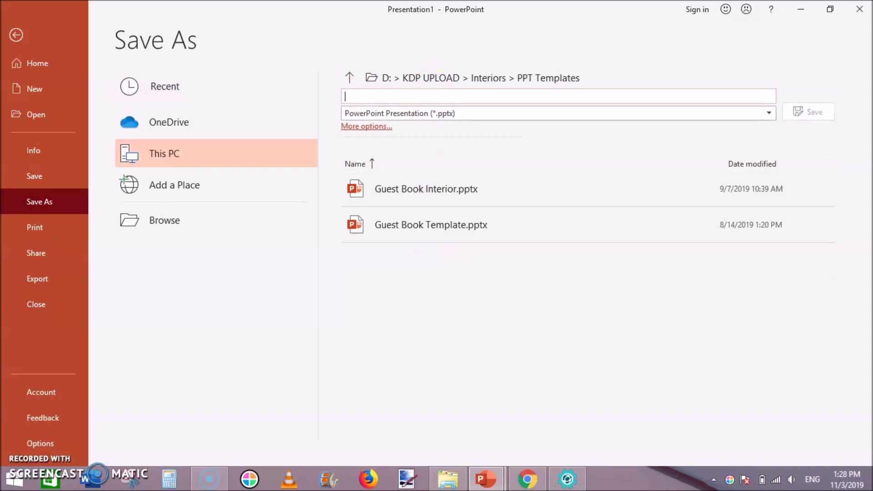
pyautogui.write('kids Sketchbook')
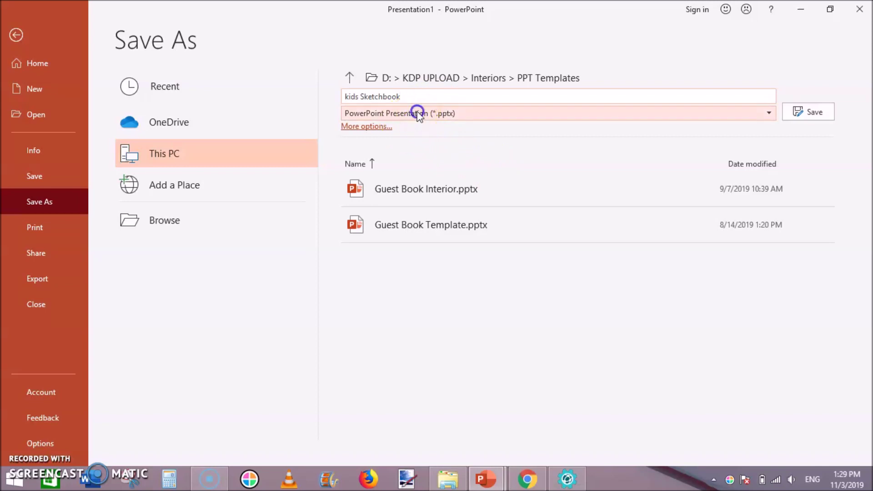
pyautogui.click(417, 113)
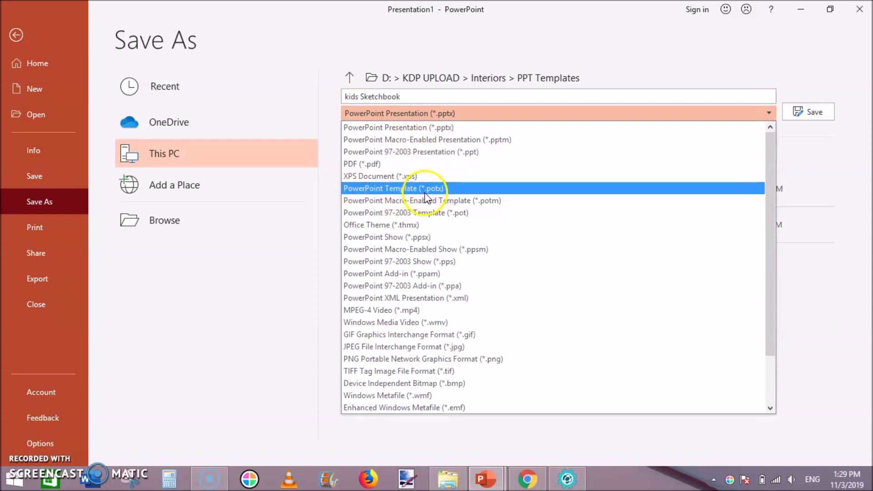
pyautogui.click(436, 189)
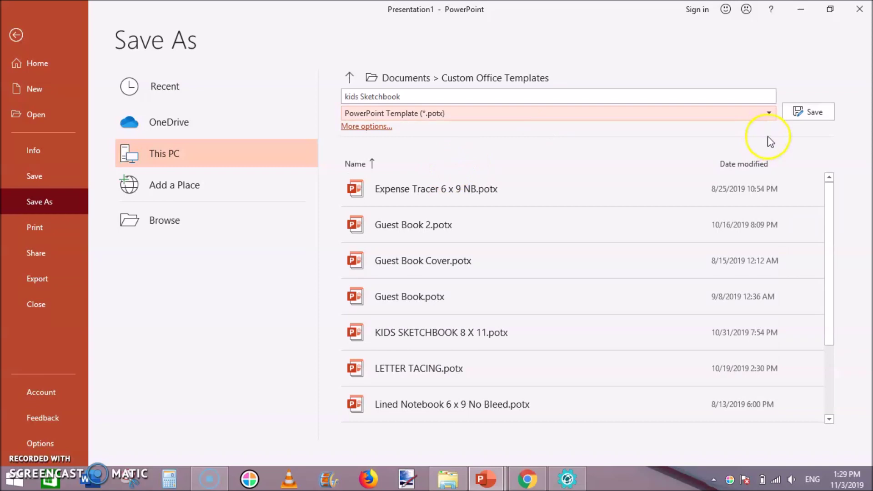
pyautogui.click(789, 111)
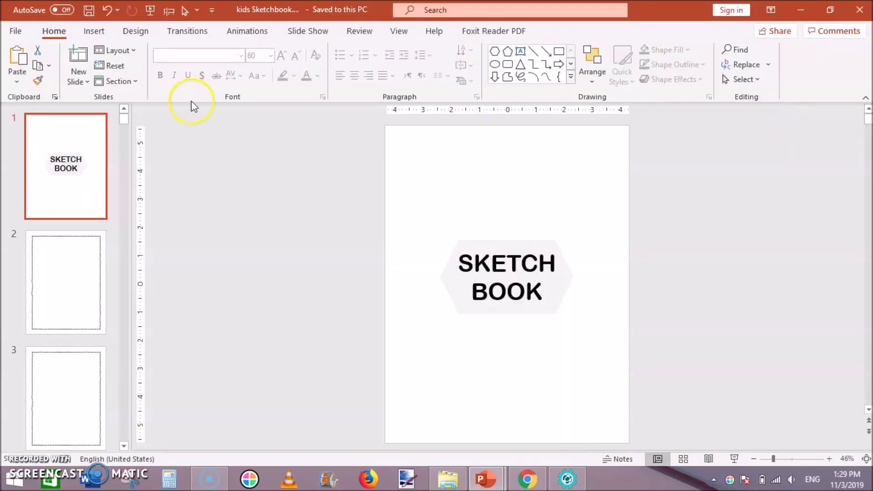
pyautogui.click(17, 32)
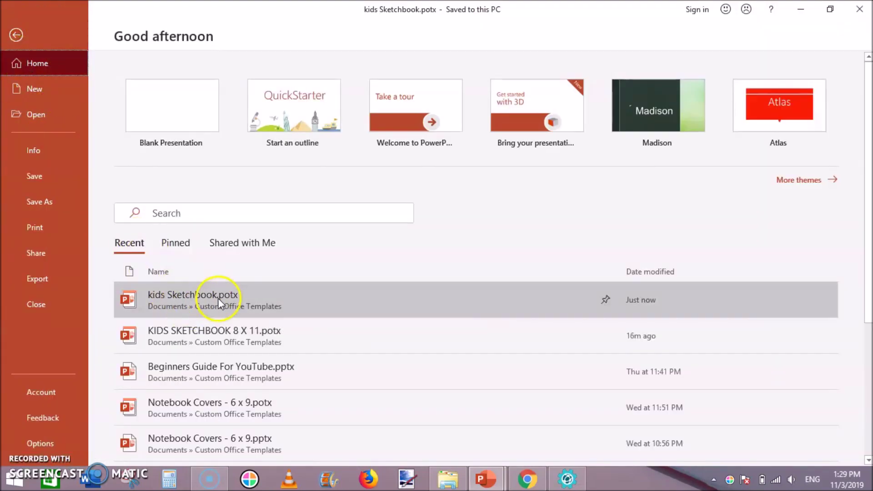
# - Reopen kids Sketchbook.potx and publish it as kids Sketchbook.pdf on the Desktop
pyautogui.click(209, 294)
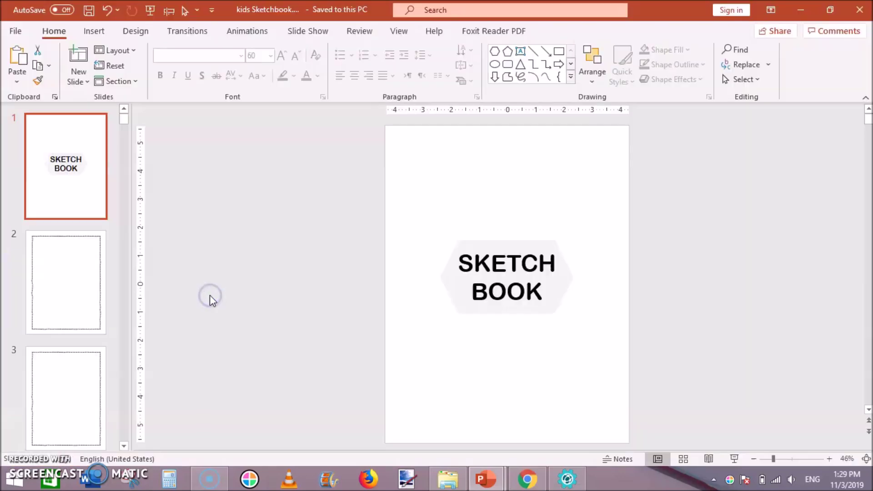
pyautogui.click(16, 30)
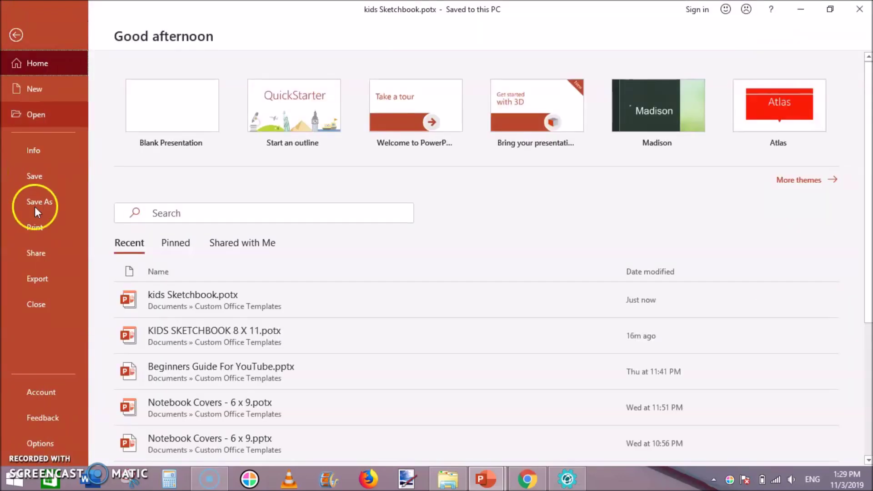
pyautogui.click(38, 281)
pyautogui.click(369, 168)
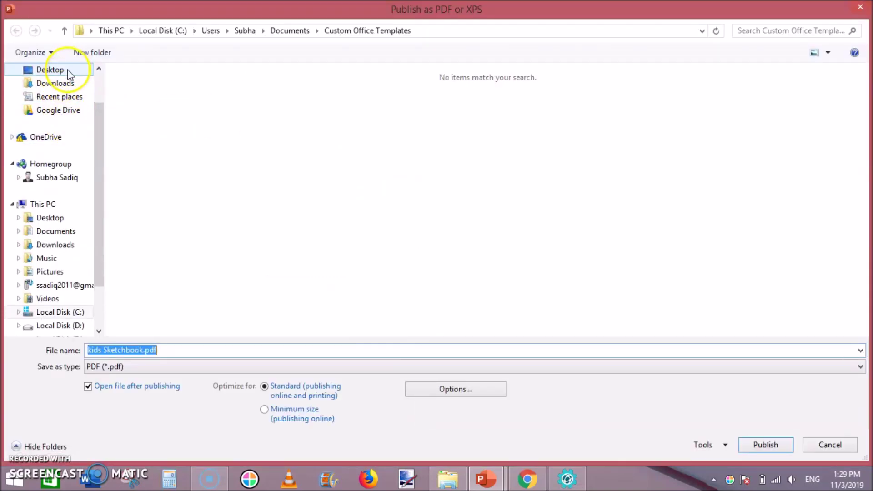
pyautogui.click(67, 71)
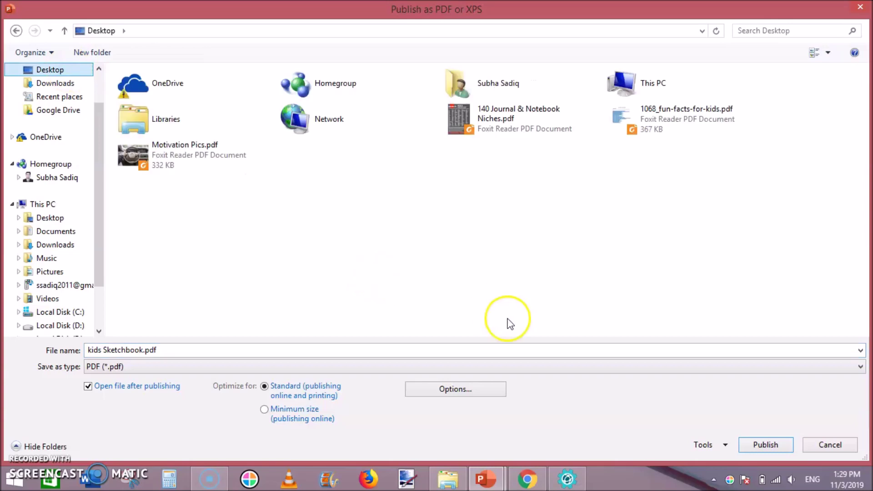
pyautogui.click(757, 446)
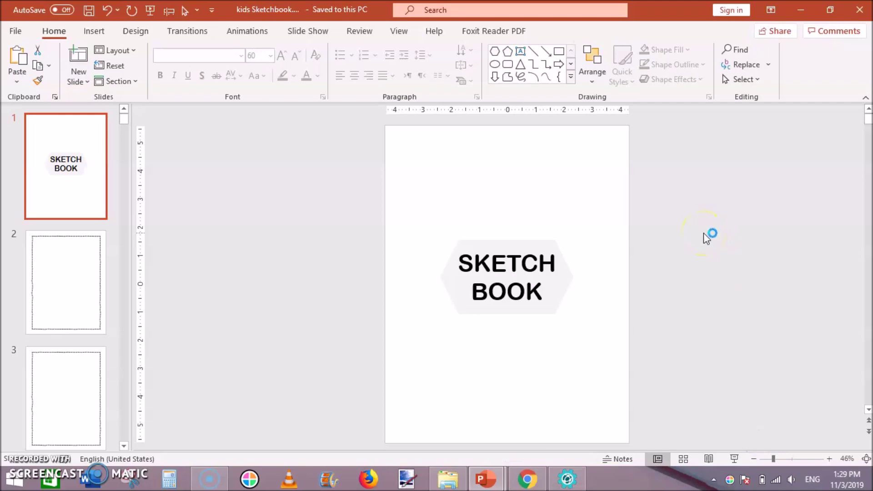
pyautogui.click(800, 9)
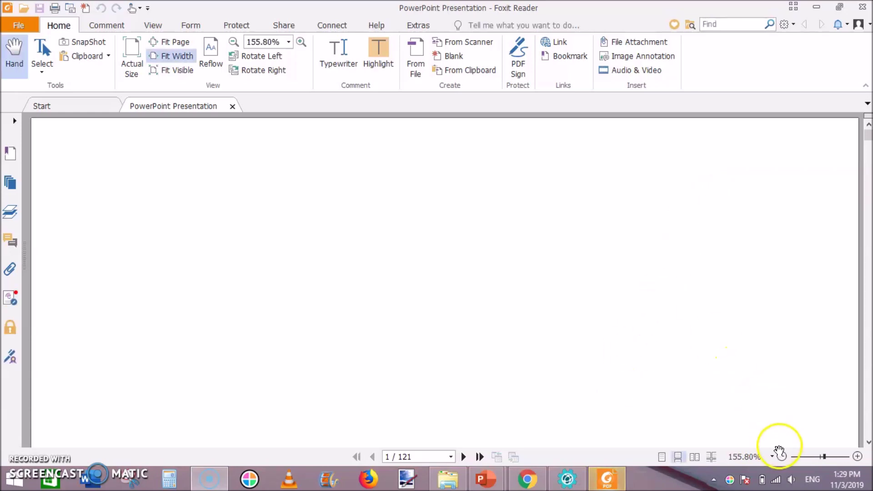
# - Zoom out until the whole SKETCH BOOK cover page is visible
pyautogui.click(782, 456)
pyautogui.click(782, 456)
pyautogui.click(782, 456)
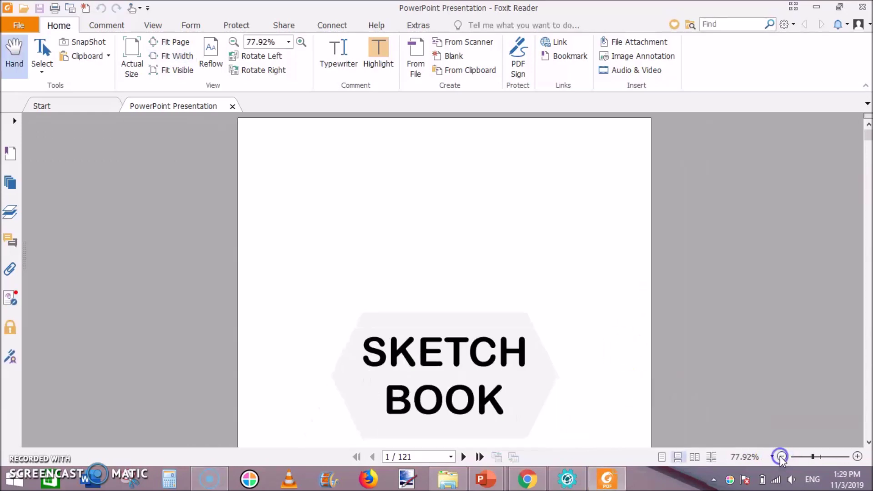
pyautogui.click(782, 456)
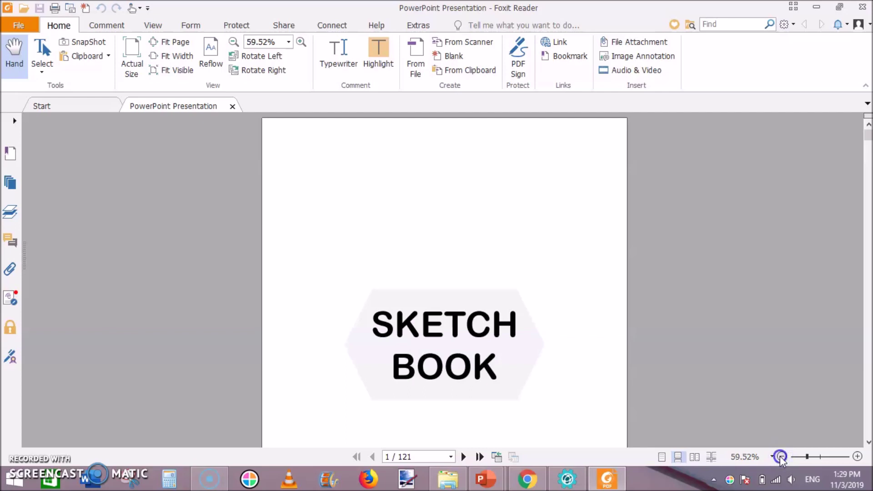
pyautogui.click(780, 456)
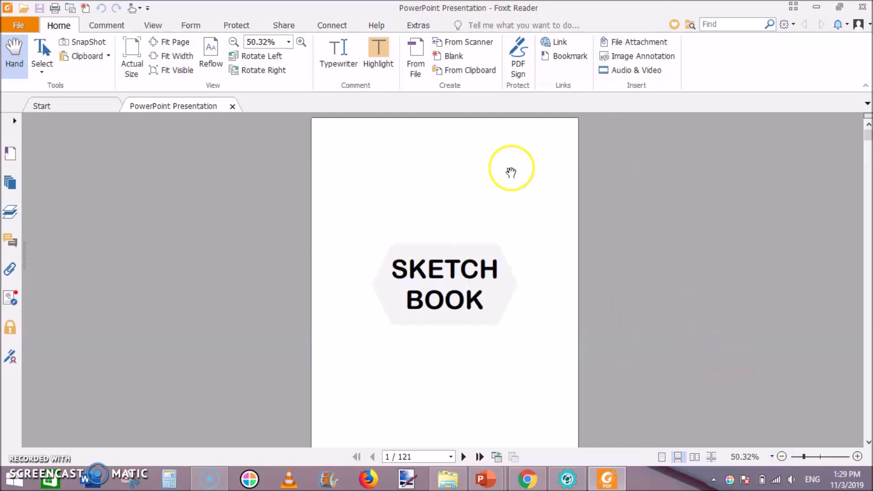
# - Move to page 2 and view its blank, dashed-border sheet at 50.32% zoom
pyautogui.click(464, 456)
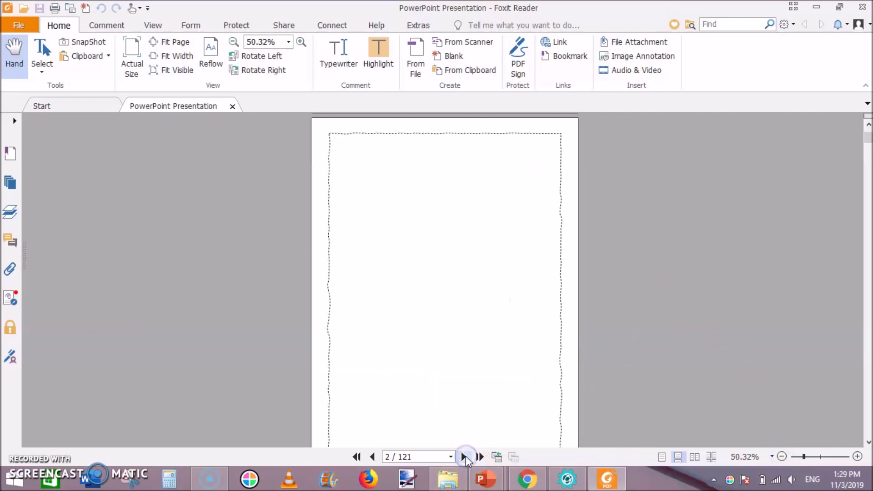
pyautogui.click(781, 455)
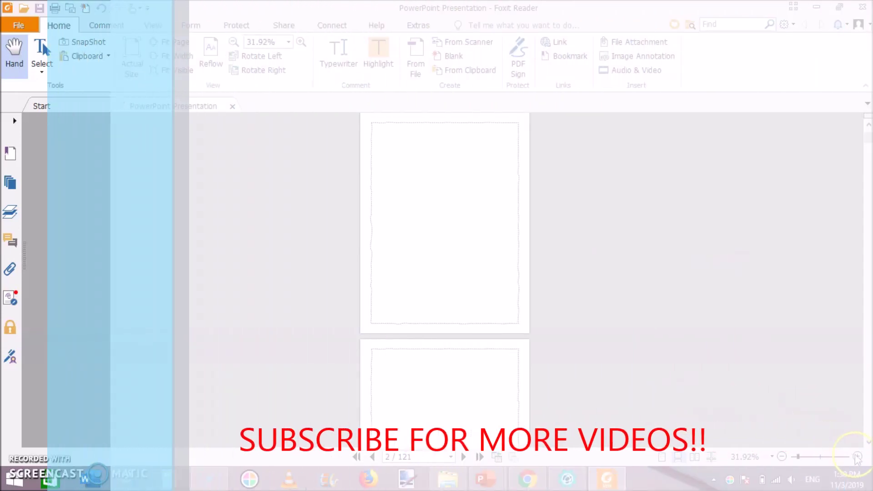
pyautogui.click(857, 456)
pyautogui.click(732, 269)
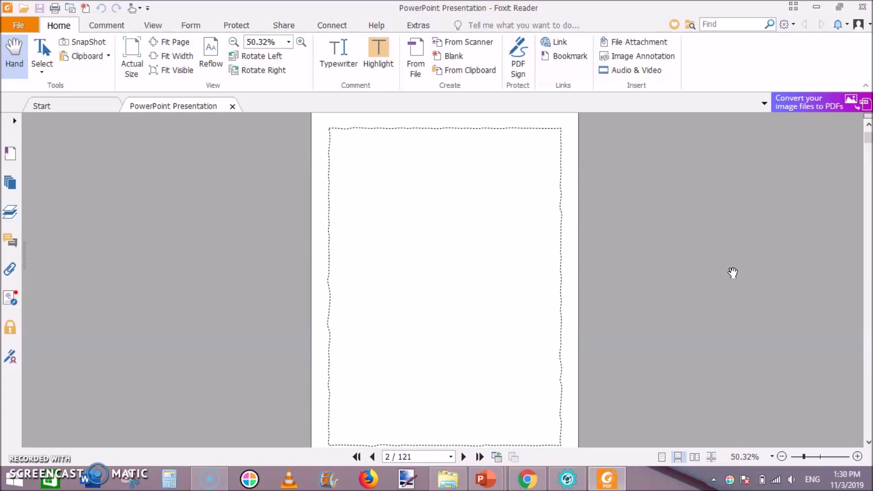
pyautogui.moveTo(732, 273)
pyautogui.mouseDown()
pyautogui.moveTo(594, 233)
pyautogui.moveTo(196, 304)
pyautogui.mouseUp()
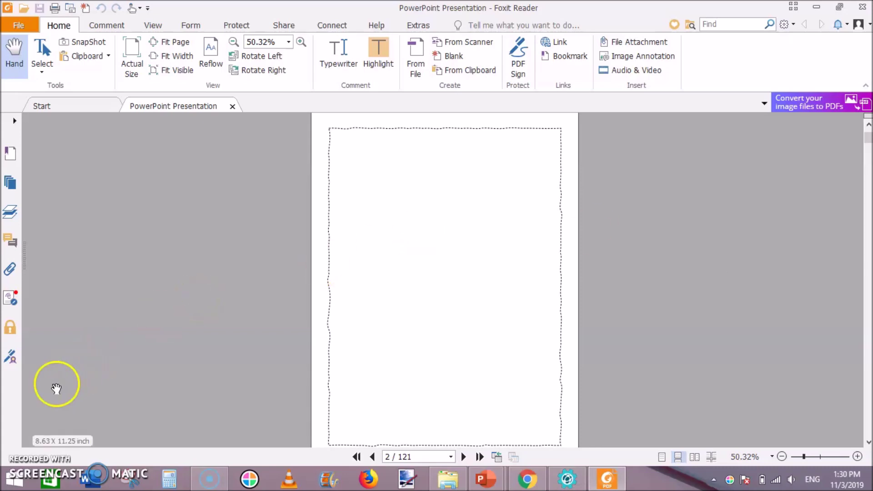